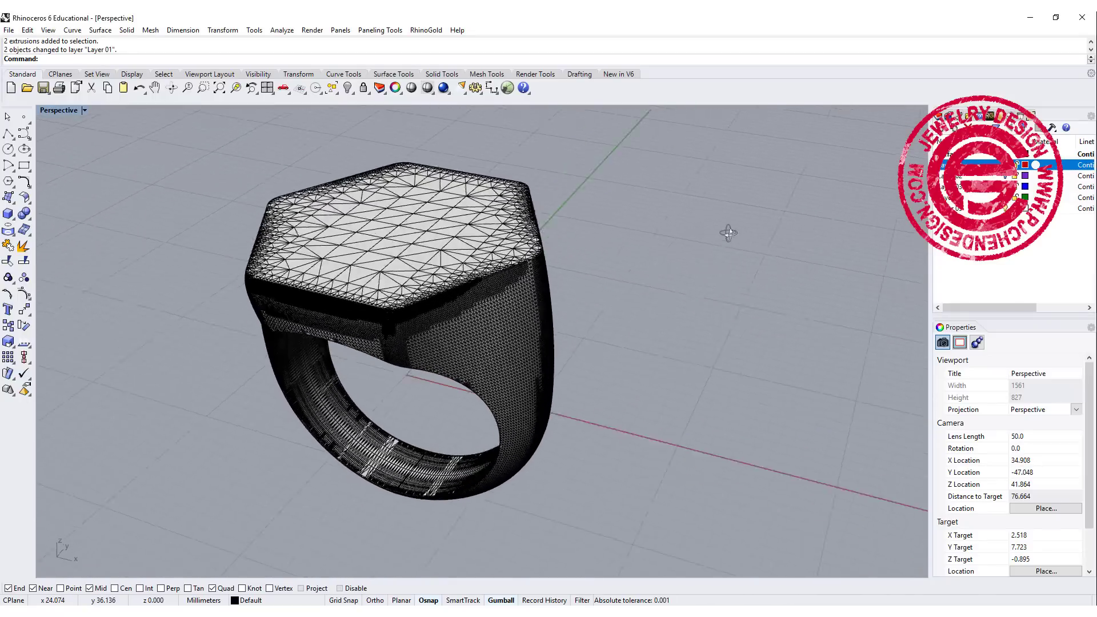
- Examine the hexagonal signet ring's triangulated mesh from several sides
{"action": "scroll", "coordinate": [521, 318], "scroll_direction": "up", "scroll_amount": 5}
{"action": "scroll", "coordinate": [697, 302], "scroll_direction": "down", "scroll_amount": 2}
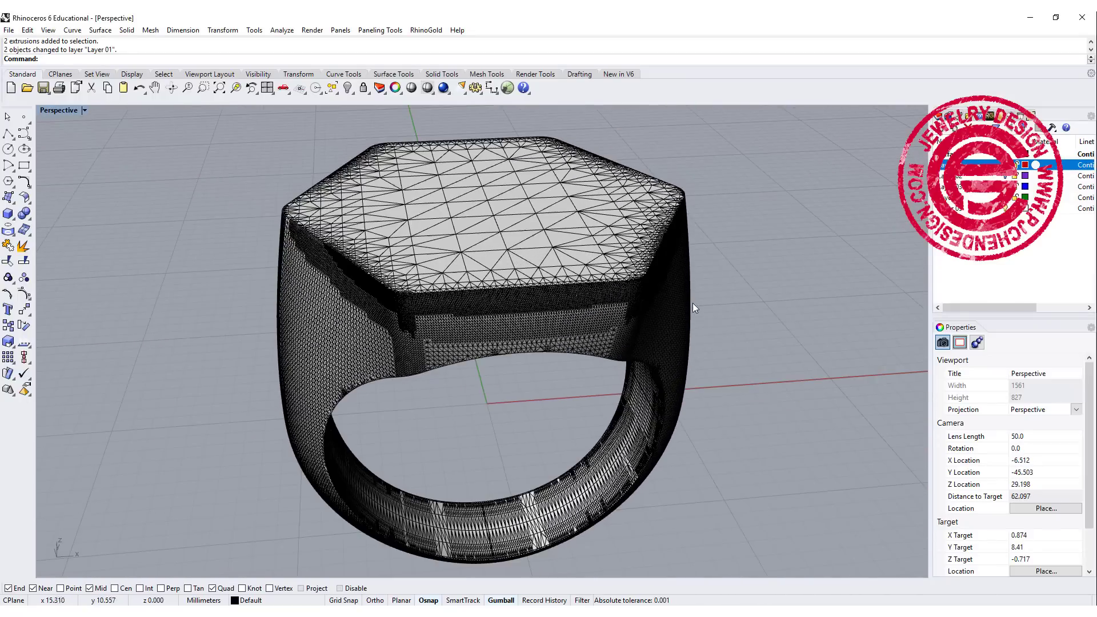
{"action": "right_click_drag", "start_coordinate": [692, 303], "coordinate": [722, 311]}
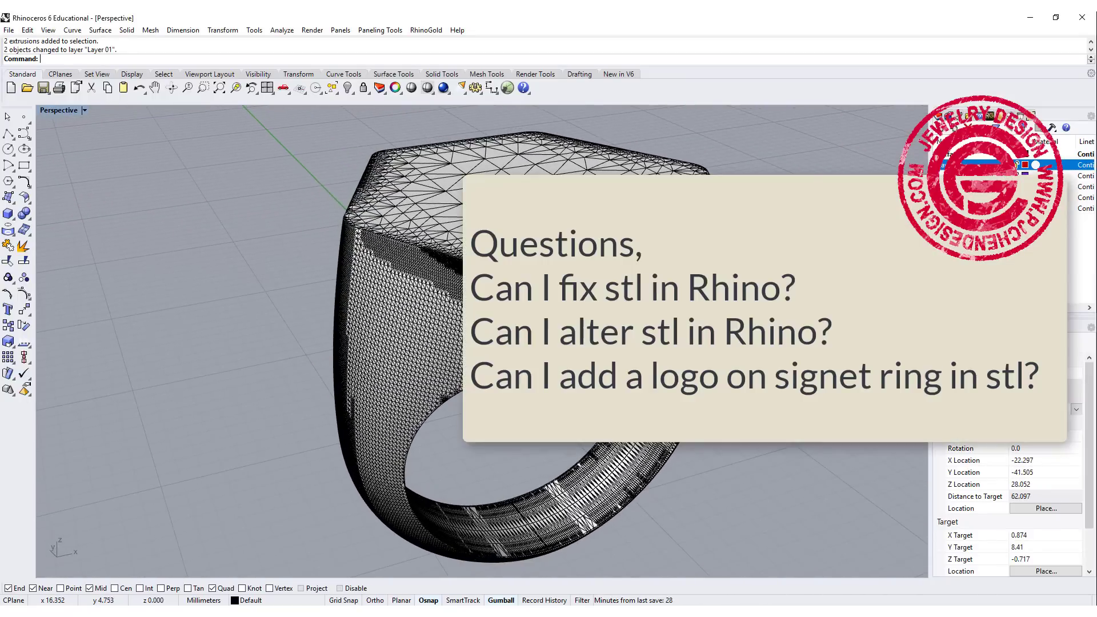
{"action": "right_click_drag", "start_coordinate": [640, 313], "coordinate": [565, 311]}
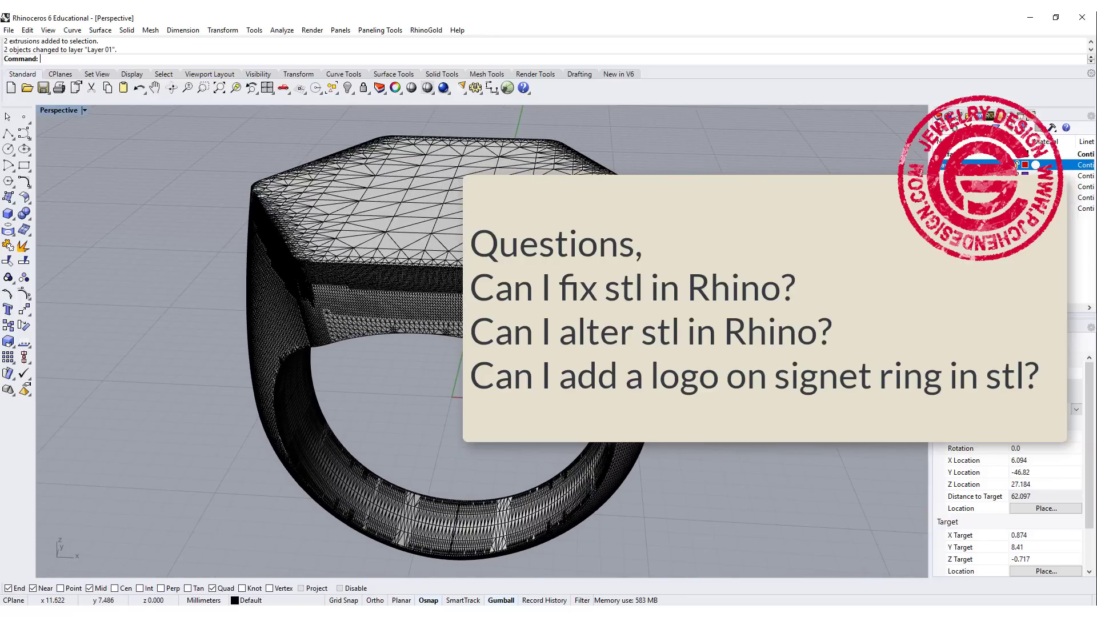
{"action": "right_click_drag", "start_coordinate": [657, 309], "coordinate": [594, 280]}
- Turn on the control points of the ring mesh and inspect its vertices around the hexagonal top and shank
{"action": "left_click", "coordinate": [600, 284]}
{"action": "scroll", "coordinate": [602, 310], "scroll_direction": "up", "scroll_amount": 3}
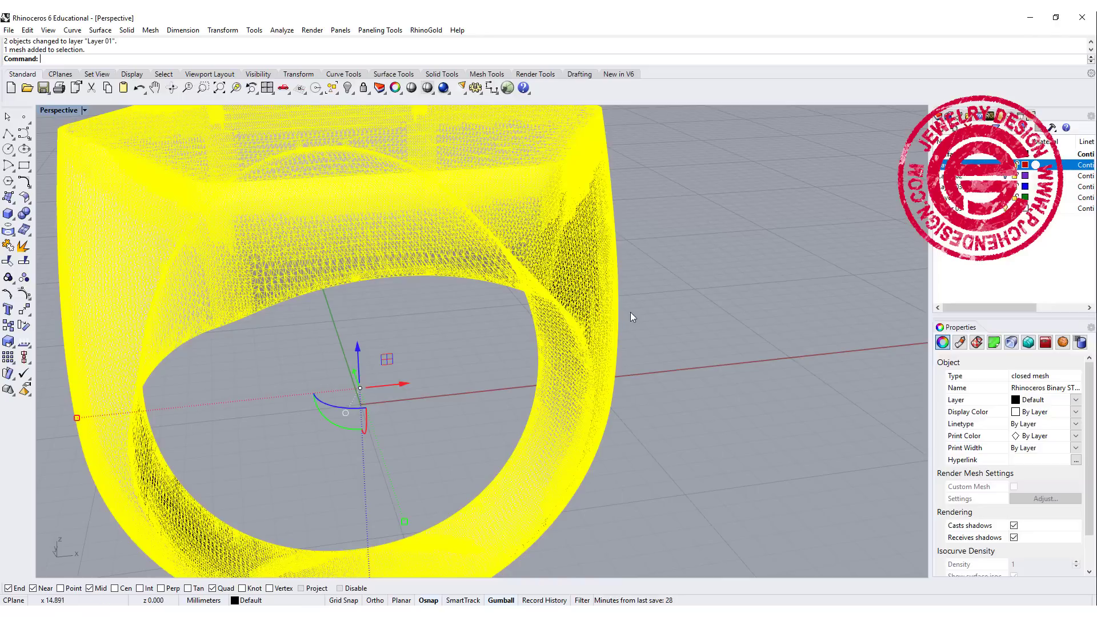
{"action": "right_click_drag", "start_coordinate": [630, 313], "coordinate": [582, 333]}
{"action": "scroll", "coordinate": [605, 335], "scroll_direction": "down", "scroll_amount": 3}
{"action": "left_click", "coordinate": [7, 298]}
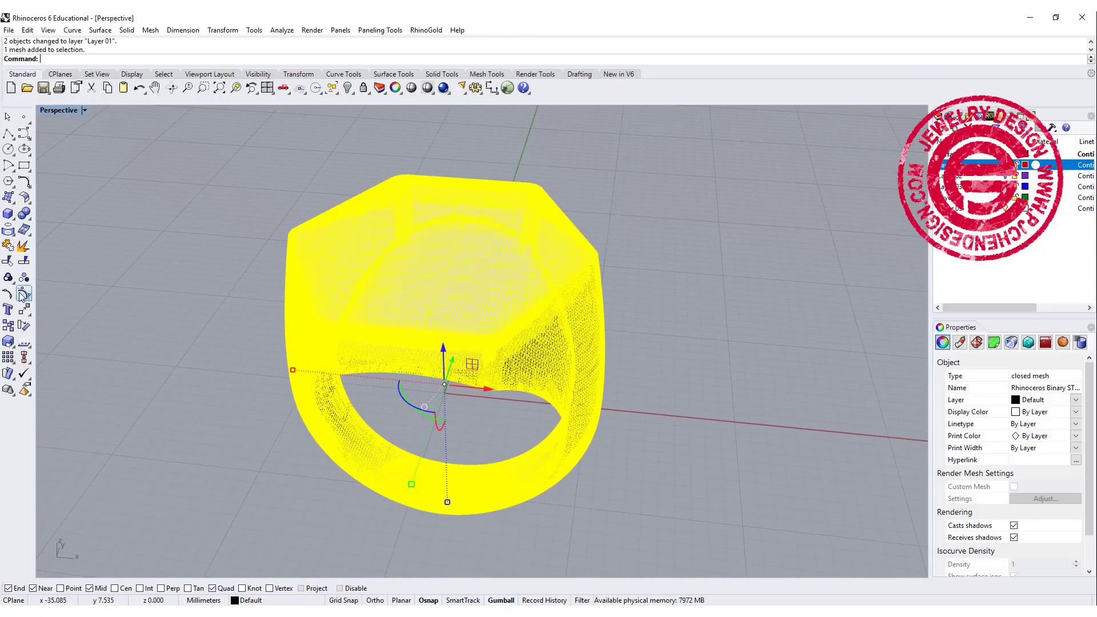
{"action": "scroll", "coordinate": [435, 323], "scroll_direction": "up", "scroll_amount": 5}
{"action": "scroll", "coordinate": [456, 314], "scroll_direction": "down", "scroll_amount": 5}
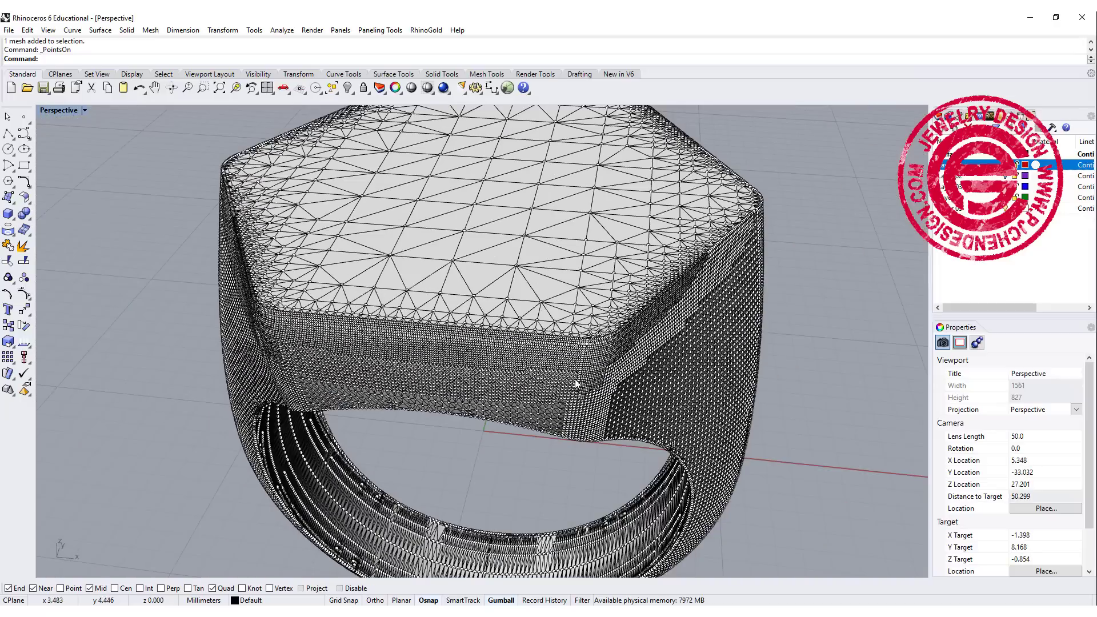
{"action": "right_click_drag", "start_coordinate": [575, 380], "coordinate": [538, 351]}
{"action": "scroll", "coordinate": [501, 333], "scroll_direction": "down", "scroll_amount": 3}
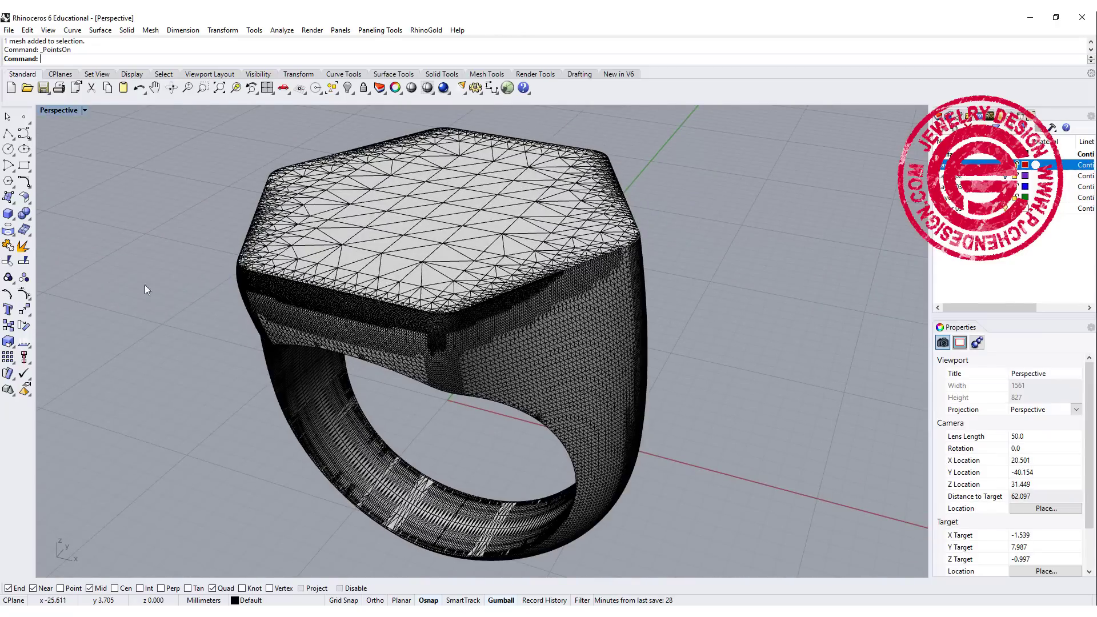
{"action": "right_click_drag", "start_coordinate": [242, 315], "coordinate": [324, 345]}
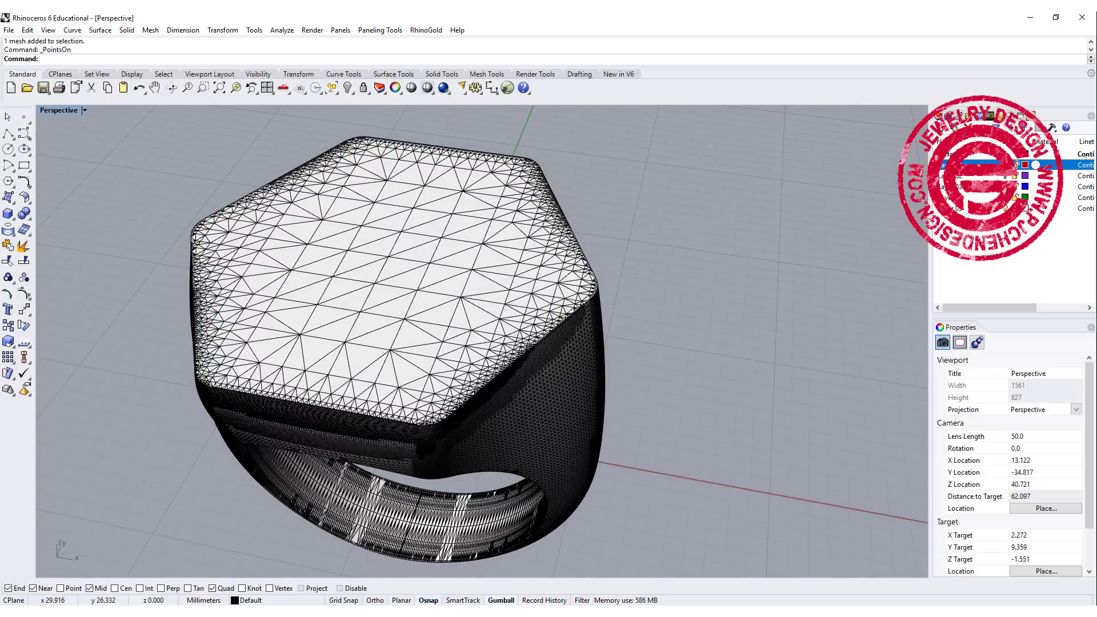
{"action": "right_click_drag", "start_coordinate": [644, 289], "coordinate": [612, 343]}
{"action": "right_click_drag", "start_coordinate": [612, 343], "coordinate": [632, 250]}
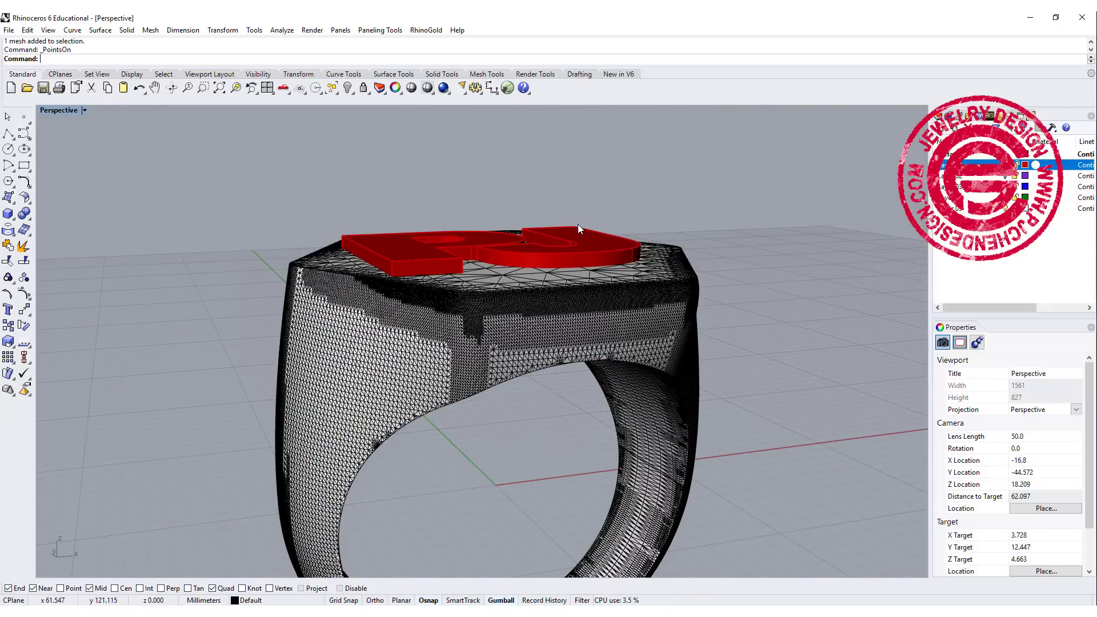
- Try a solid Boolean union of the two red PJ letter extrusions with the ring mesh
{"action": "left_click", "coordinate": [575, 231]}
{"action": "left_click_drag", "start_coordinate": [806, 329], "coordinate": [445, 202]}
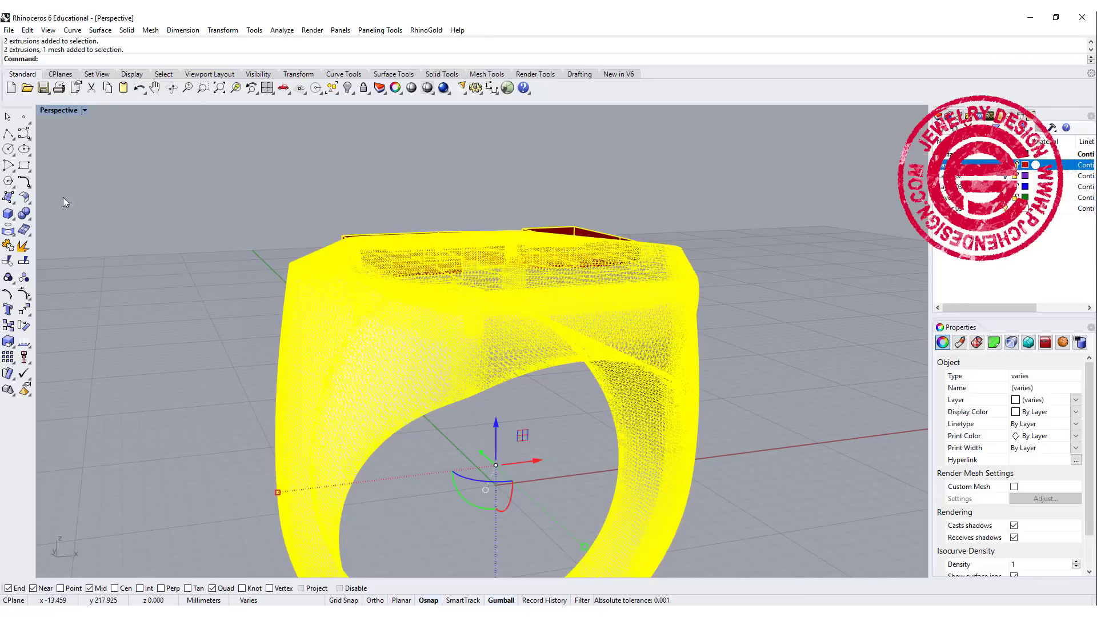
{"action": "left_click", "coordinate": [24, 230]}
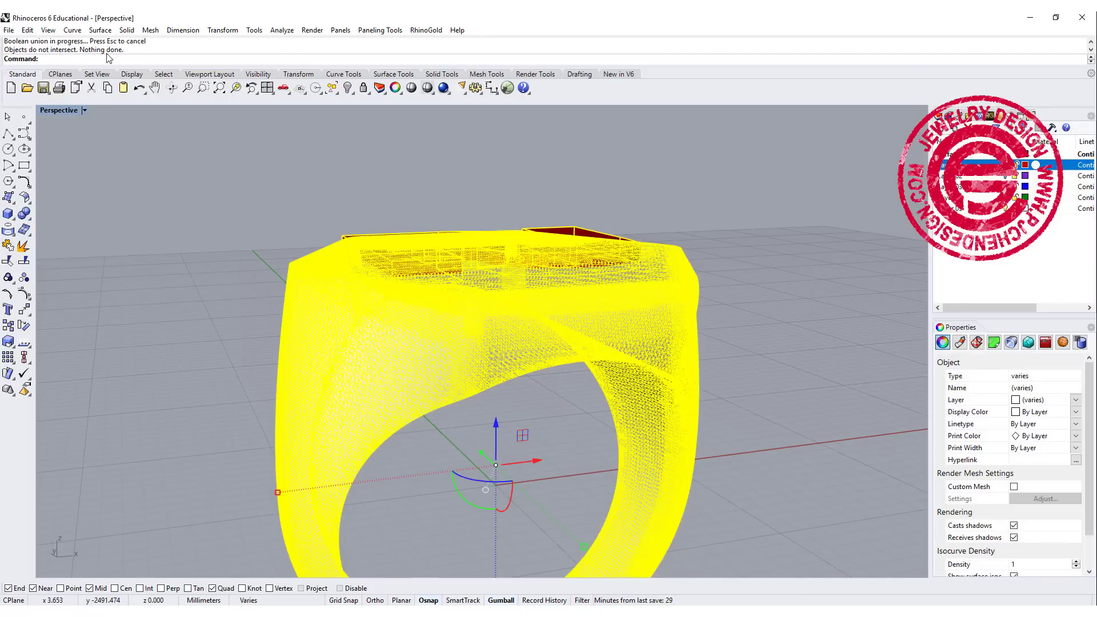
{"action": "left_click", "coordinate": [259, 215]}
- Check the object types of the ring and the PJ letters, and examine the ring's mesh triangles up close
{"action": "right_click_drag", "start_coordinate": [495, 200], "coordinate": [446, 208]}
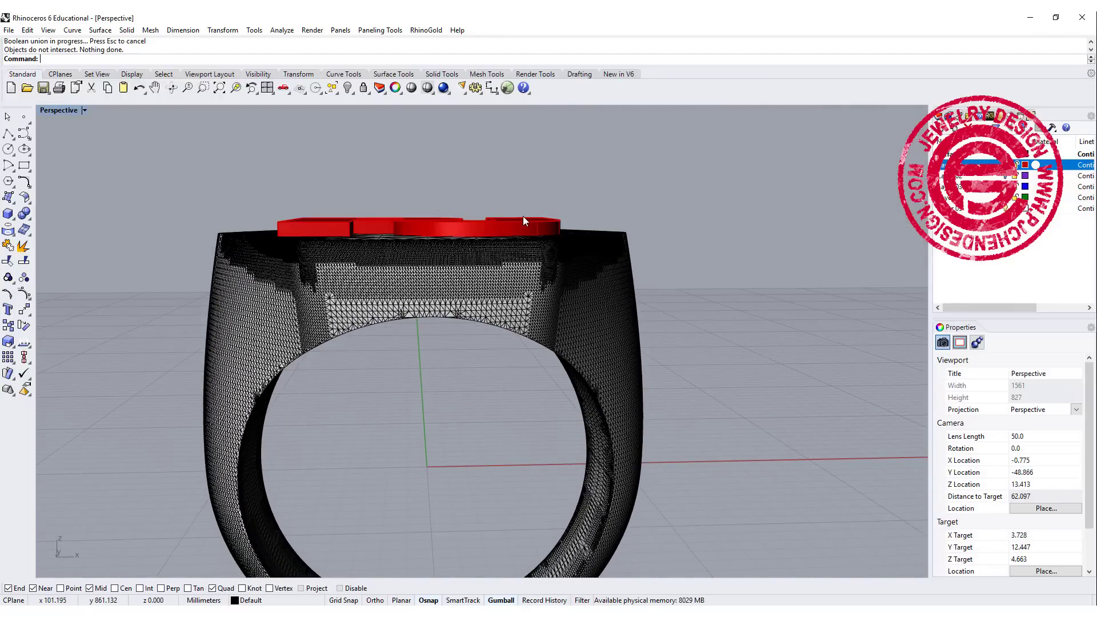
{"action": "left_click", "coordinate": [600, 279]}
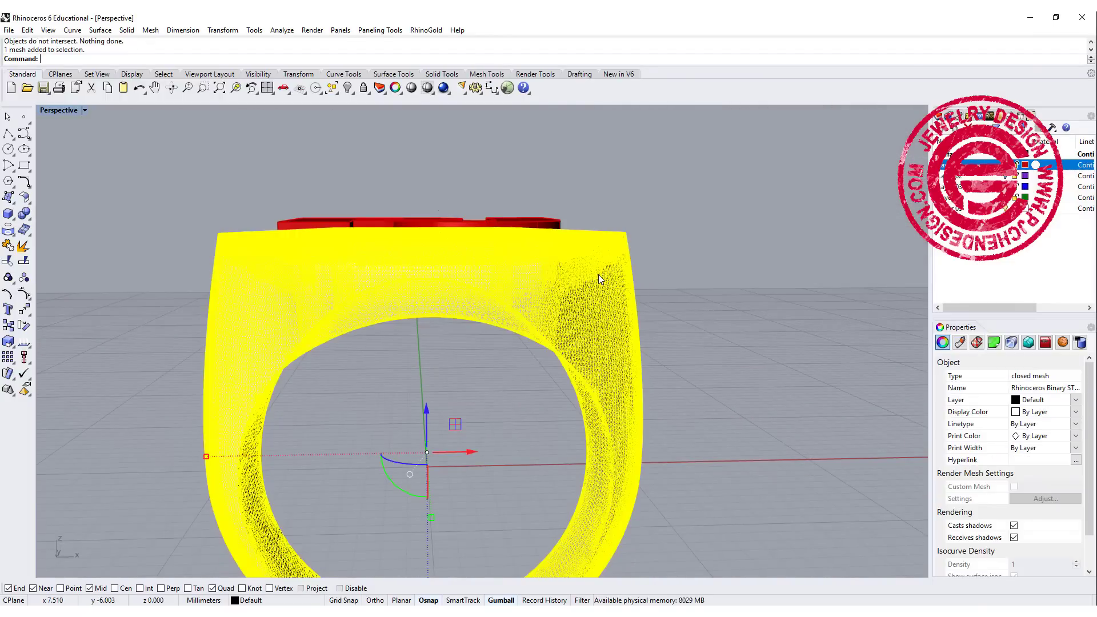
{"action": "mouse_move", "coordinate": [571, 220]}
{"action": "right_mouse_down"}
{"action": "mouse_move", "coordinate": [565, 227]}
{"action": "mouse_move", "coordinate": [568, 210]}
{"action": "right_mouse_up"}
{"action": "left_click", "coordinate": [568, 211]}
{"action": "left_click", "coordinate": [533, 214]}
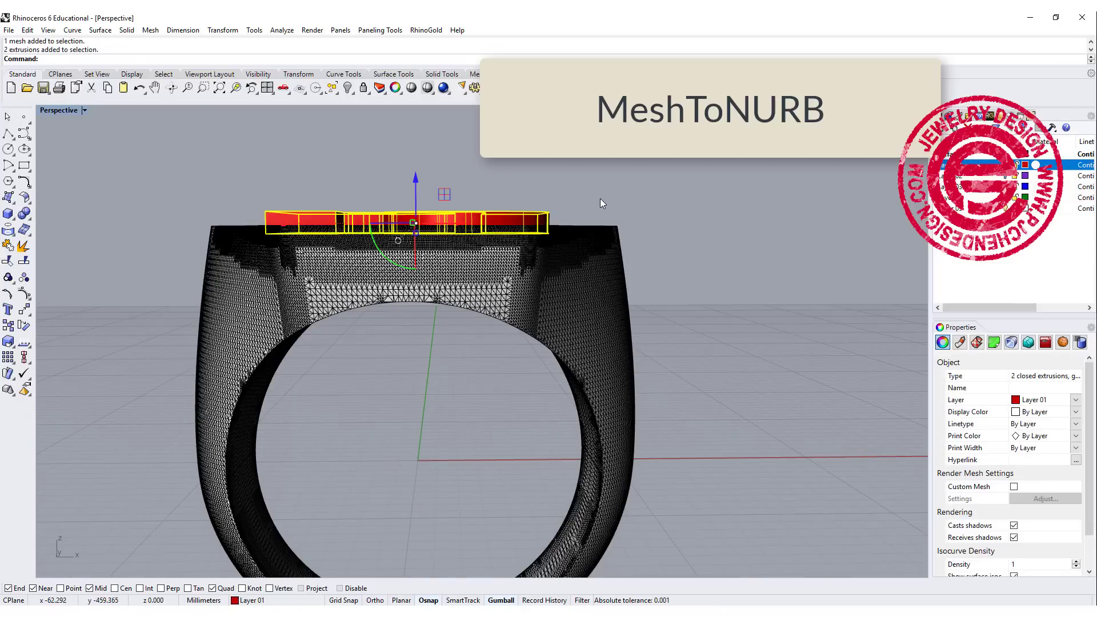
{"action": "key", "text": "Escape"}
{"action": "scroll", "coordinate": [609, 304], "scroll_direction": "up", "scroll_amount": 5}
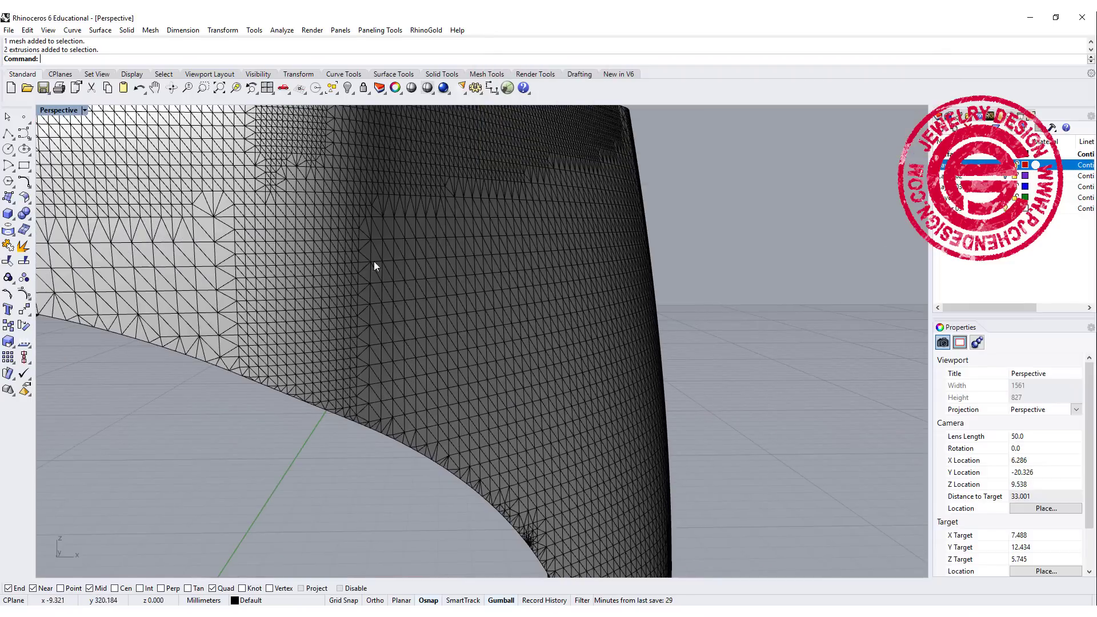
{"action": "scroll", "coordinate": [398, 247], "scroll_direction": "down", "scroll_amount": 6}
{"action": "right_click_drag", "start_coordinate": [404, 233], "coordinate": [469, 218]}
- Convert both PJ letter extrusions into polygon meshes at the More polygons end of the density range, previewing the mesh first
{"action": "scroll", "coordinate": [411, 204], "scroll_direction": "up", "scroll_amount": 4}
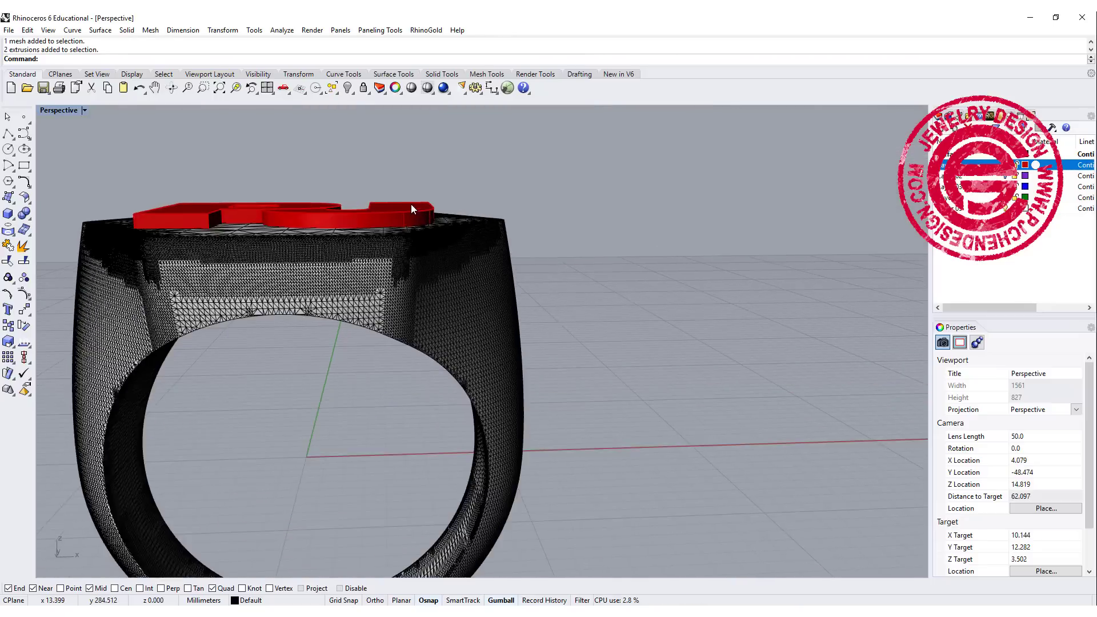
{"action": "left_click", "coordinate": [410, 204]}
{"action": "left_click", "coordinate": [23, 229]}
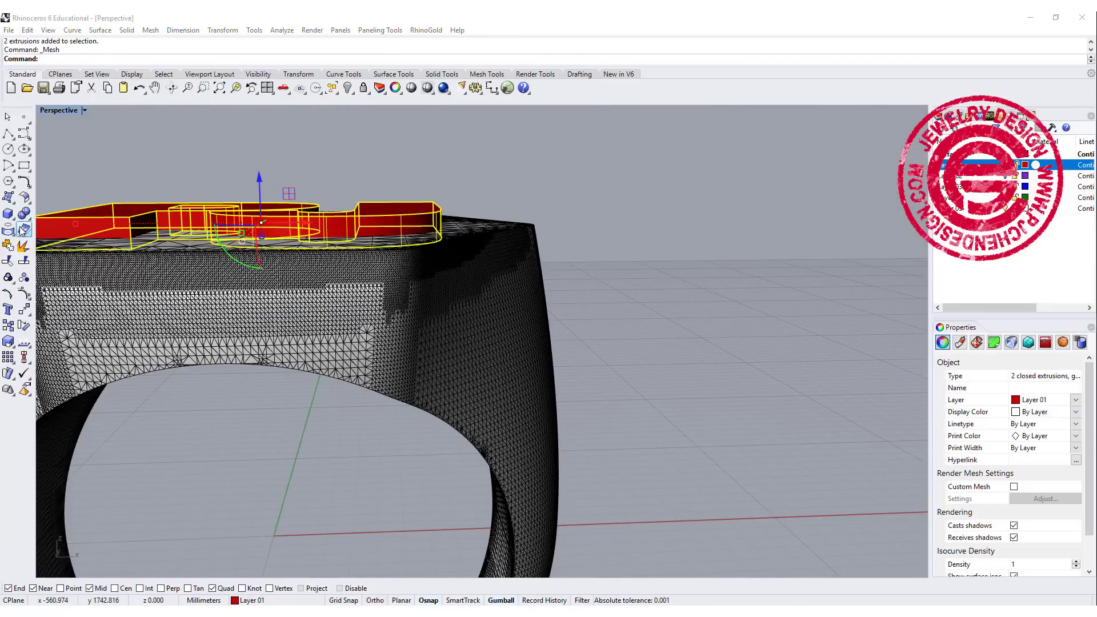
{"action": "left_click", "coordinate": [24, 230]}
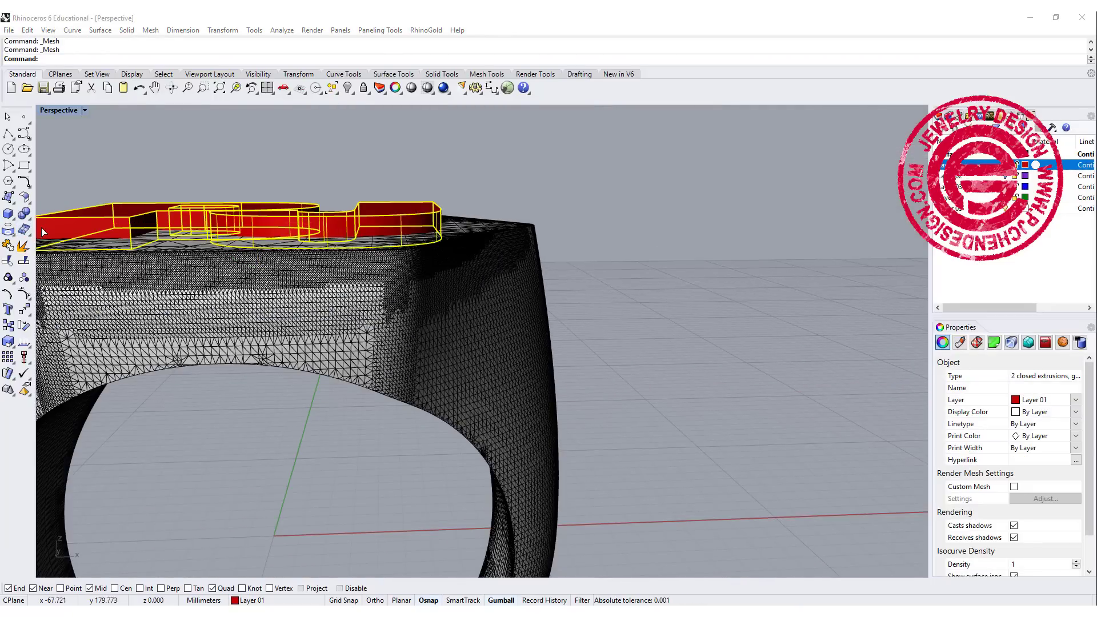
{"action": "left_click", "coordinate": [719, 253]}
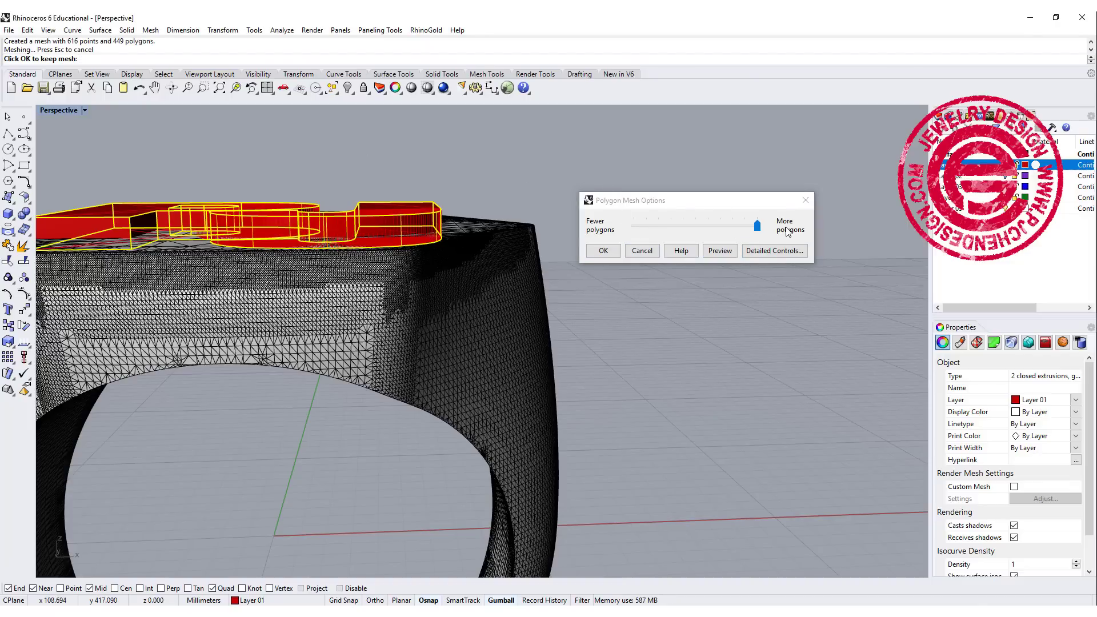
{"action": "left_click", "coordinate": [613, 252]}
- Float the mesh tools and the mesh Boolean tools beside the ring, with the letters in view
{"action": "left_click", "coordinate": [590, 197]}
{"action": "right_click_drag", "start_coordinate": [590, 197], "coordinate": [599, 232]}
{"action": "right_click_drag", "start_coordinate": [553, 276], "coordinate": [624, 248], "text": "shift"}
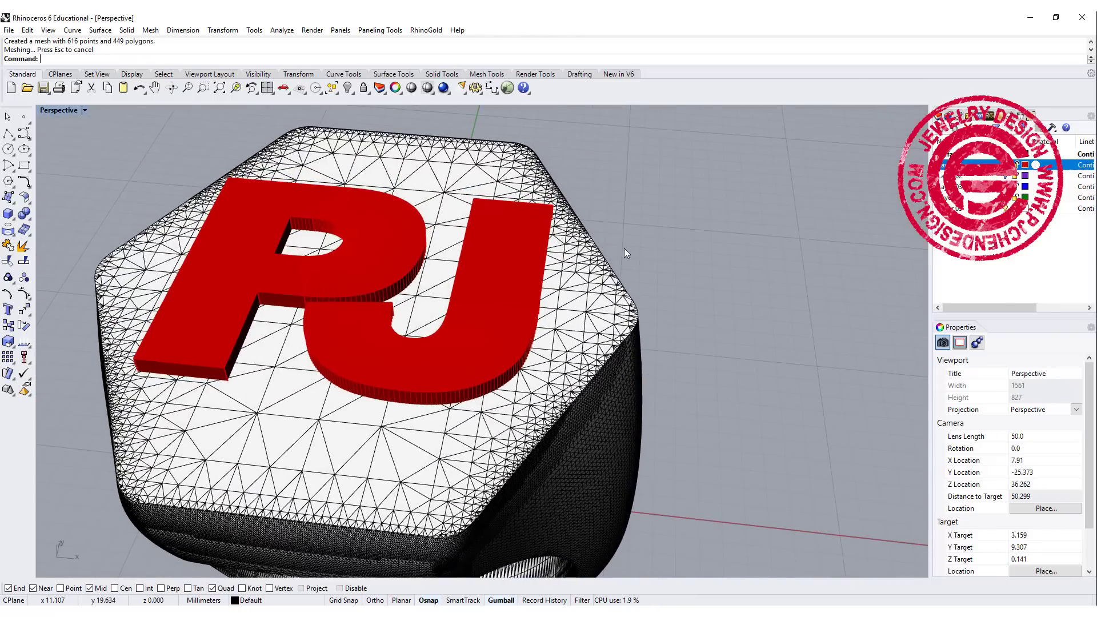
{"action": "left_click", "coordinate": [29, 236]}
{"action": "left_click_drag", "start_coordinate": [40, 232], "coordinate": [76, 136]}
{"action": "left_click", "coordinate": [129, 196]}
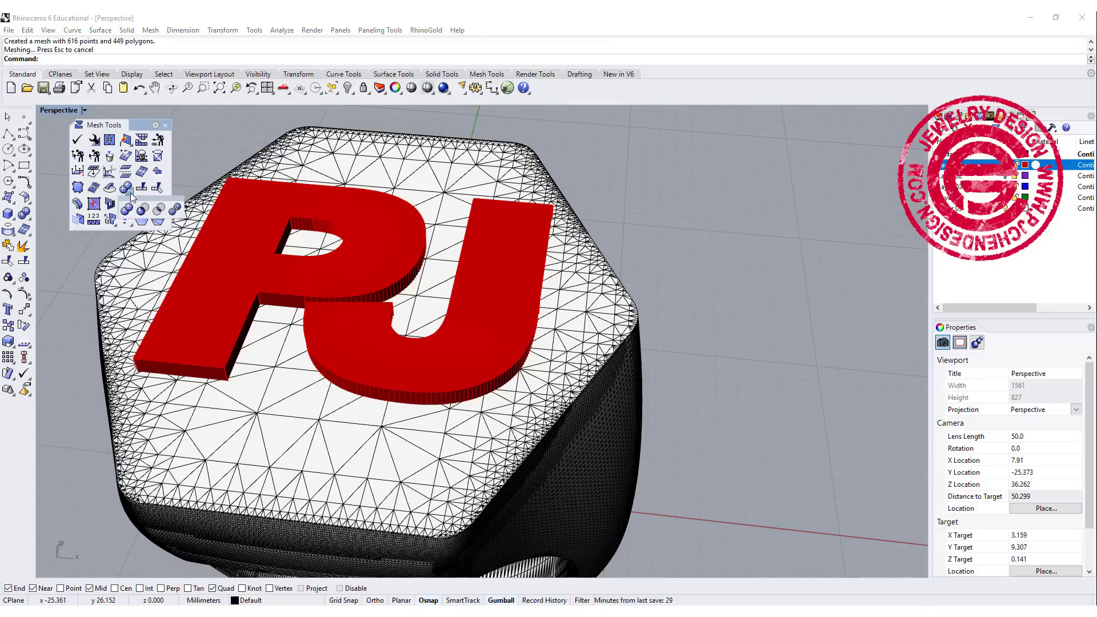
{"action": "left_click_drag", "start_coordinate": [134, 207], "coordinate": [198, 142]}
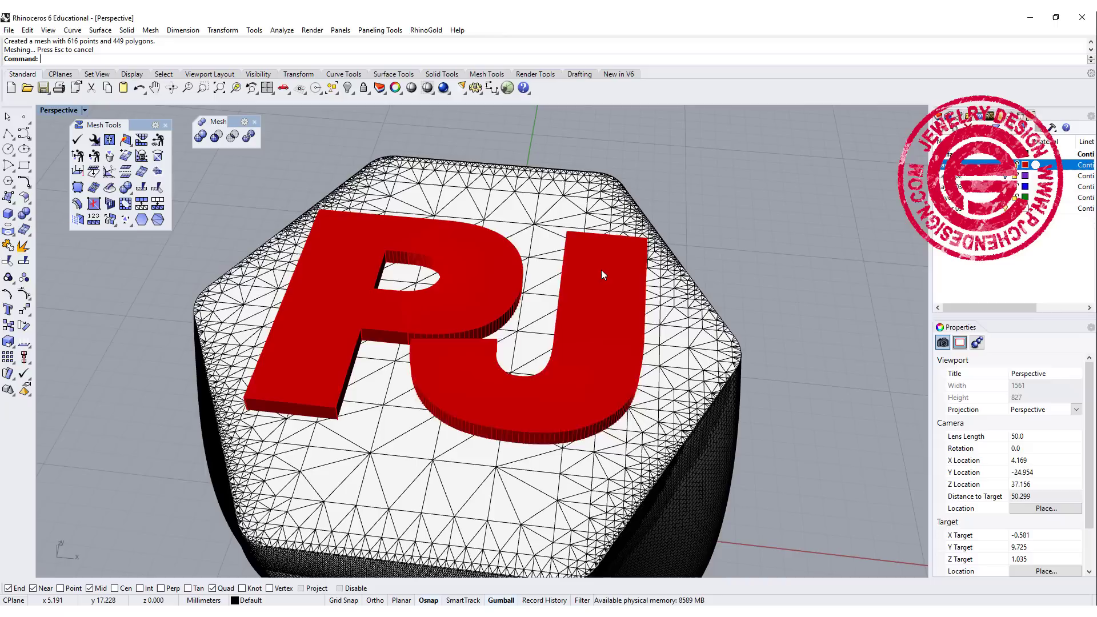
- Hide the two original PJ letter extrusions, leaving their mesh copies on the ring
{"action": "left_click", "coordinate": [601, 270]}
{"action": "left_click", "coordinate": [651, 309]}
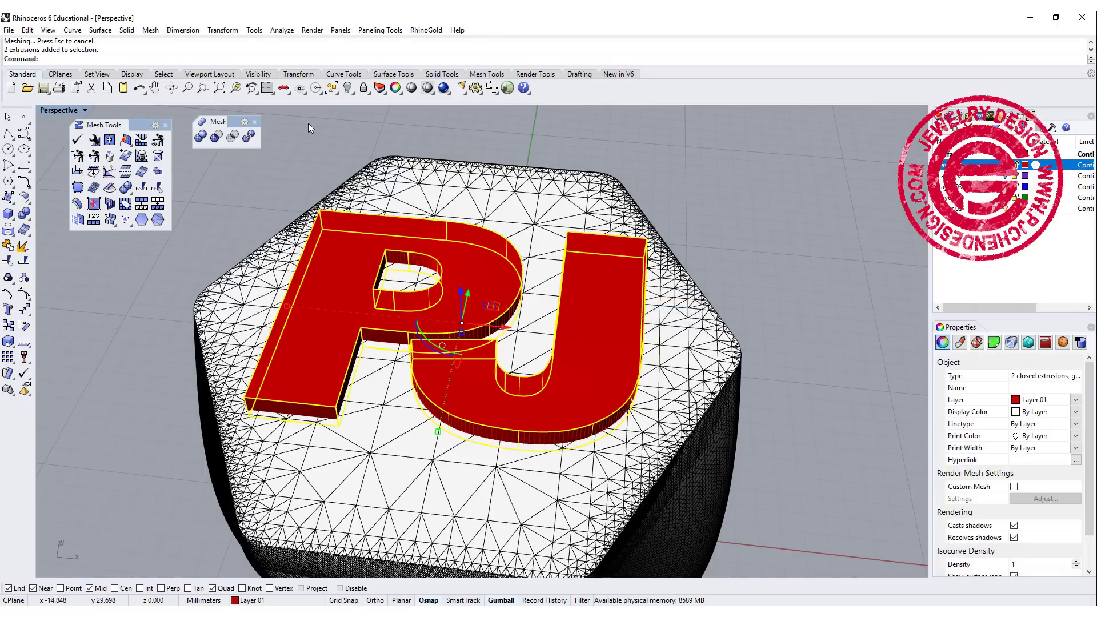
{"action": "left_click", "coordinate": [332, 88]}
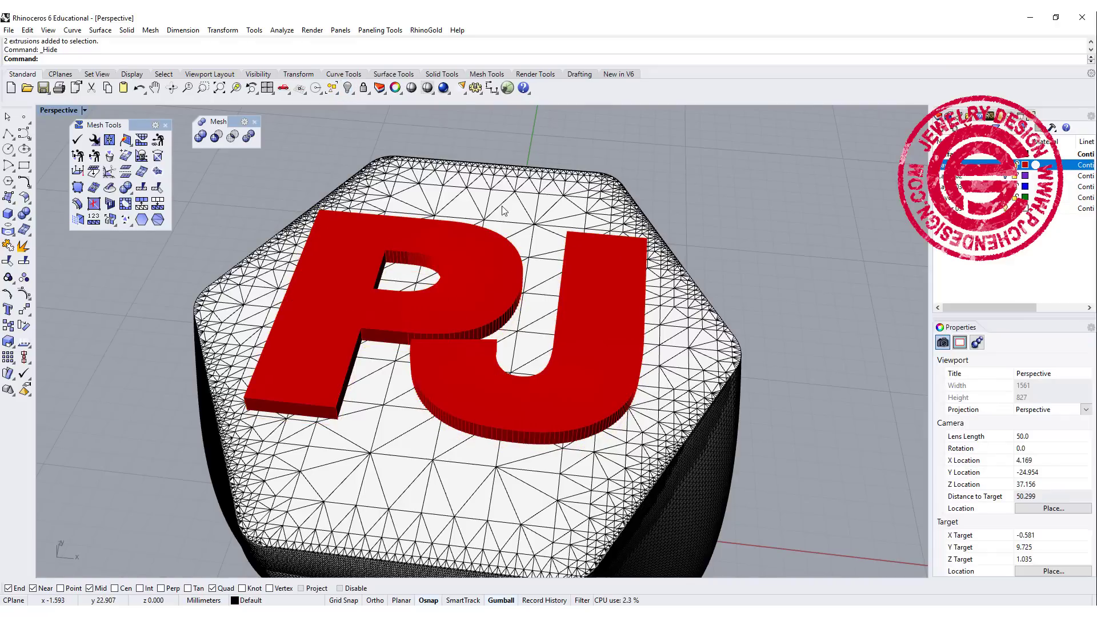
- Join the P mesh, the J mesh and the ring mesh with a mesh Boolean union
{"action": "left_click", "coordinate": [609, 340]}
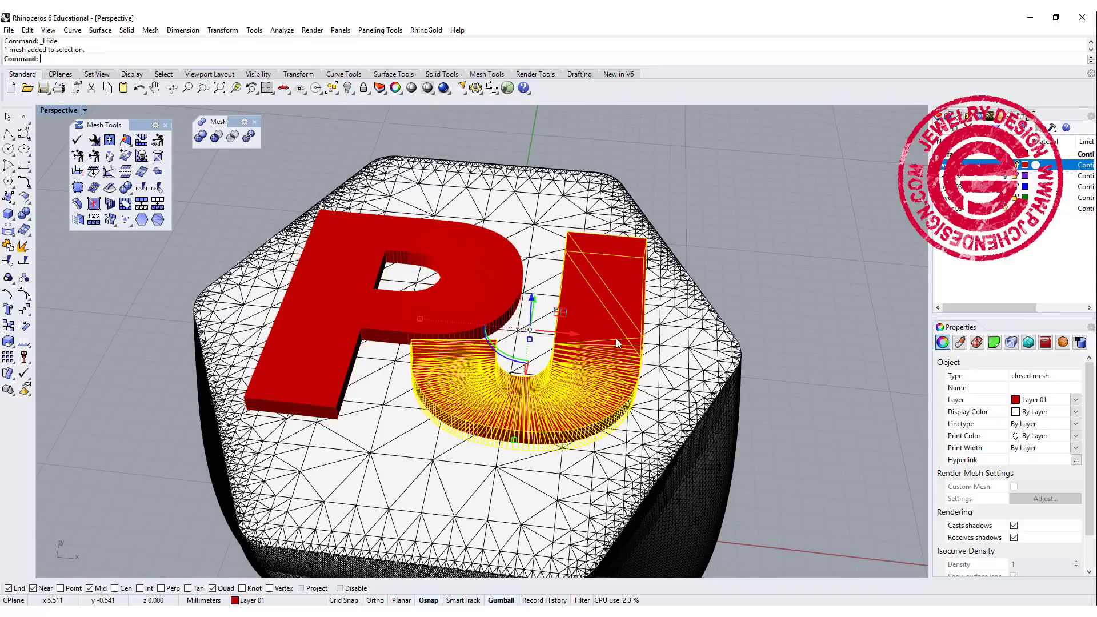
{"action": "left_click", "coordinate": [489, 286], "text": "shift"}
{"action": "left_click", "coordinate": [713, 343], "text": "shift"}
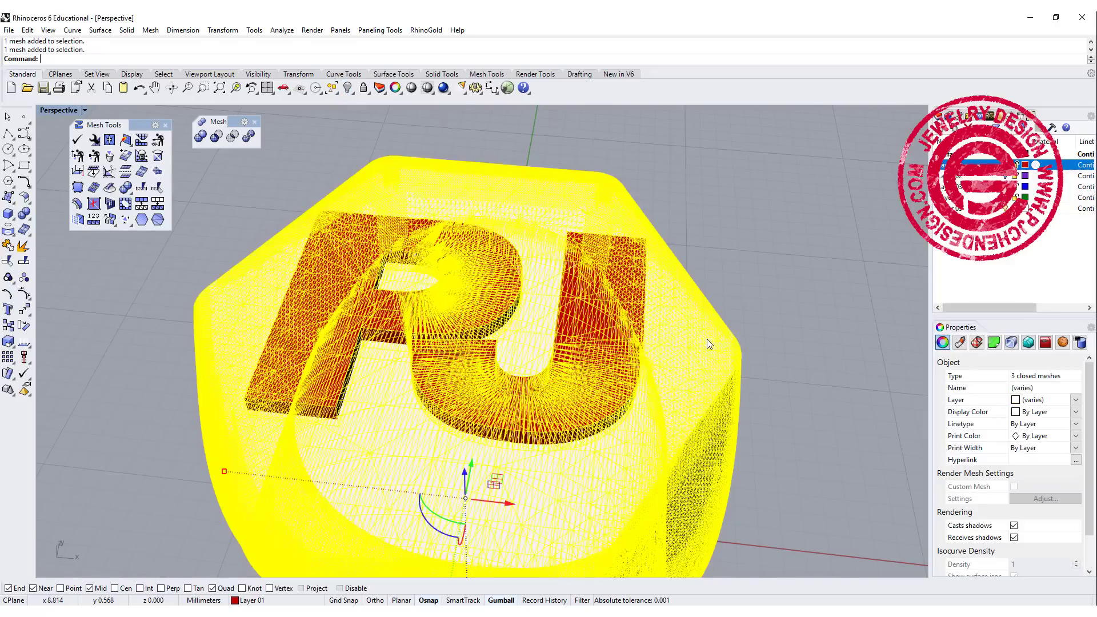
{"action": "left_click", "coordinate": [200, 137]}
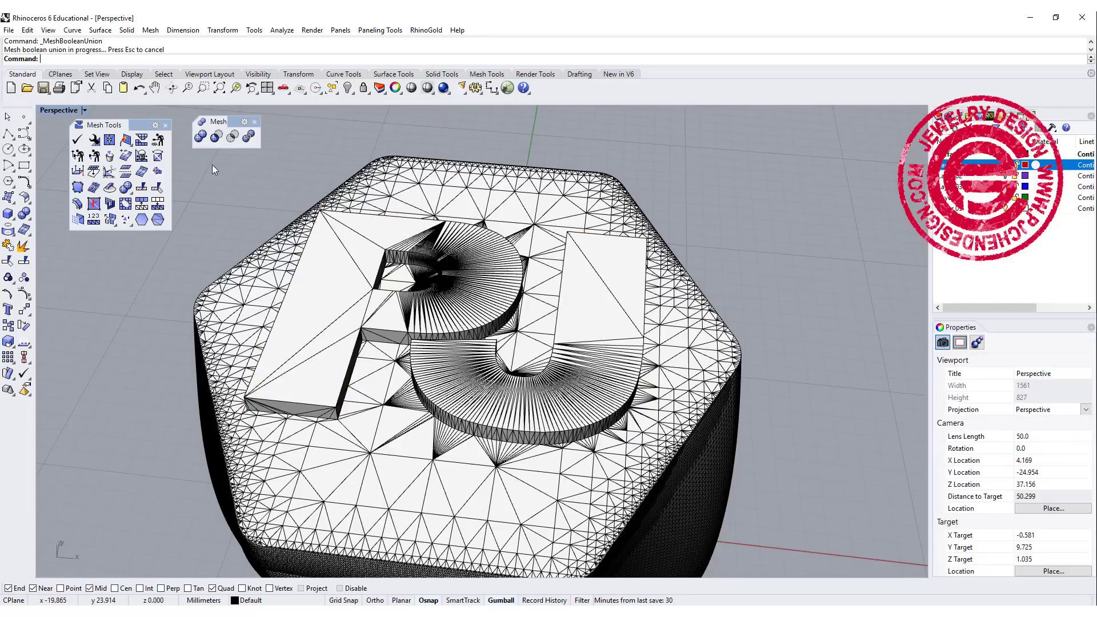
- Inspect the united ring mesh, checking its object type and the raised PJ letters on the hexagonal top
{"action": "left_click", "coordinate": [597, 327]}
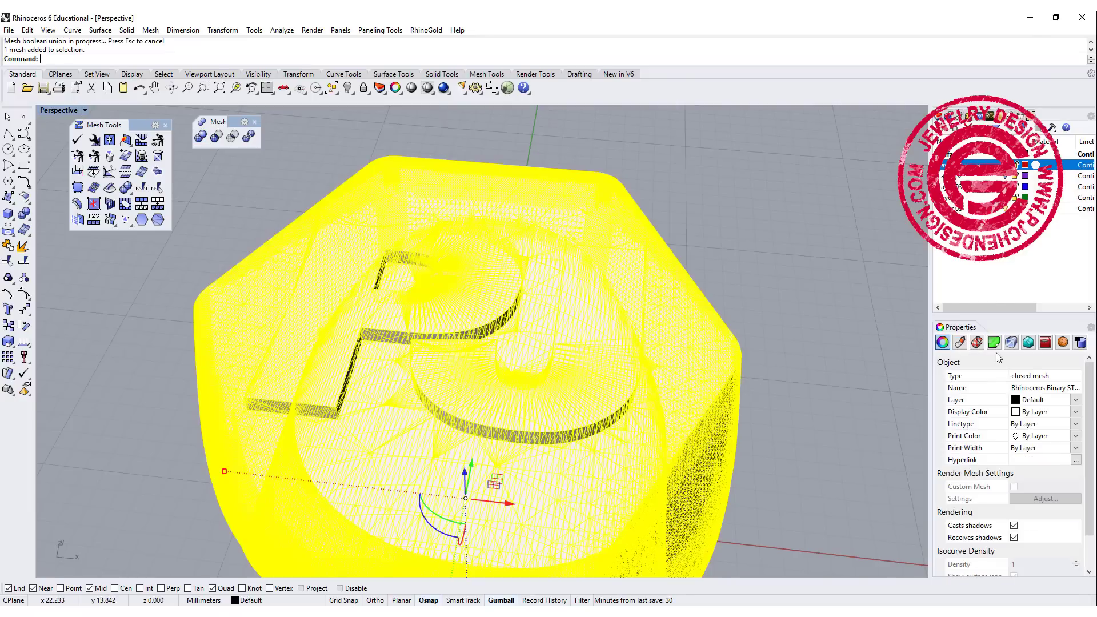
{"action": "left_click", "coordinate": [823, 277]}
{"action": "mouse_move", "coordinate": [594, 308]}
{"action": "right_mouse_down"}
{"action": "mouse_move", "coordinate": [623, 255]}
{"action": "mouse_move", "coordinate": [594, 289]}
{"action": "right_mouse_up"}
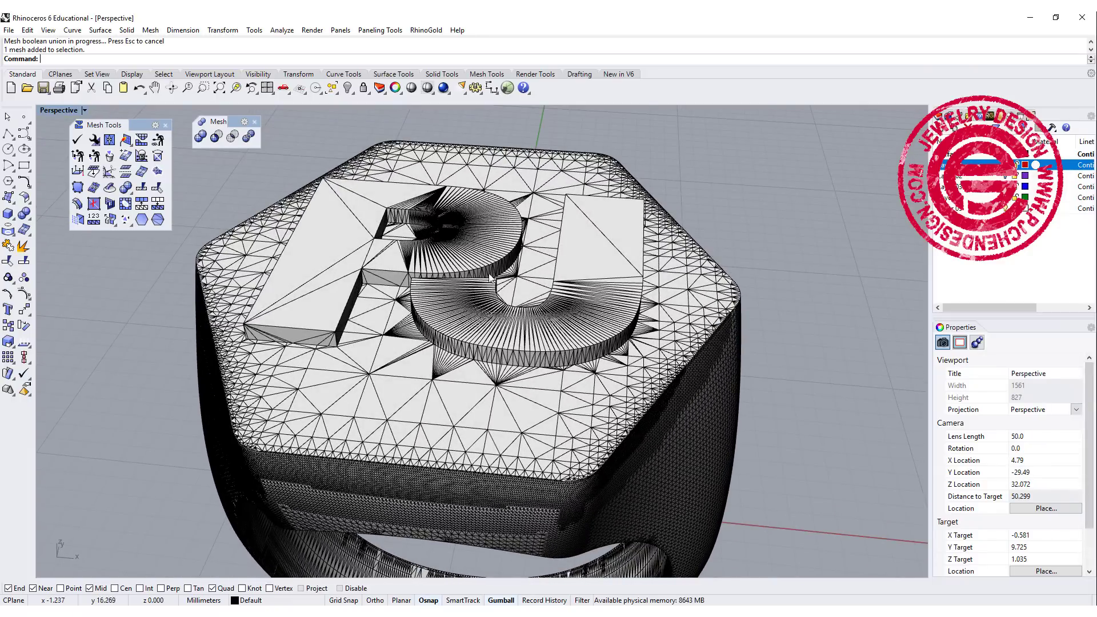
{"action": "scroll", "coordinate": [403, 239], "scroll_direction": "down", "scroll_amount": 6}
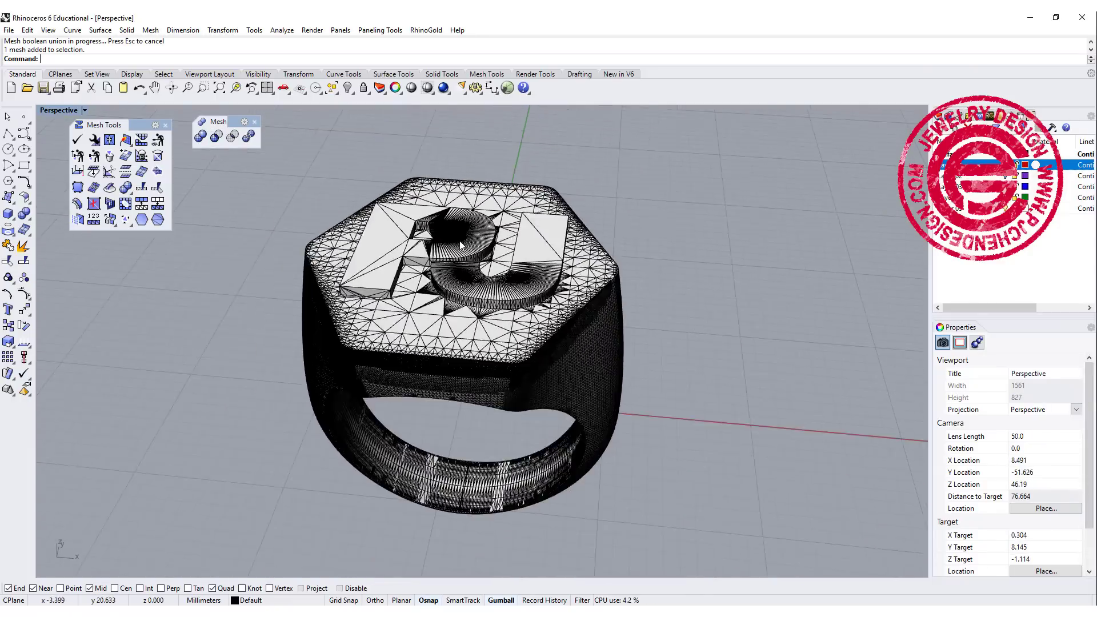
{"action": "right_click_drag", "start_coordinate": [481, 236], "coordinate": [355, 277], "text": "shift"}
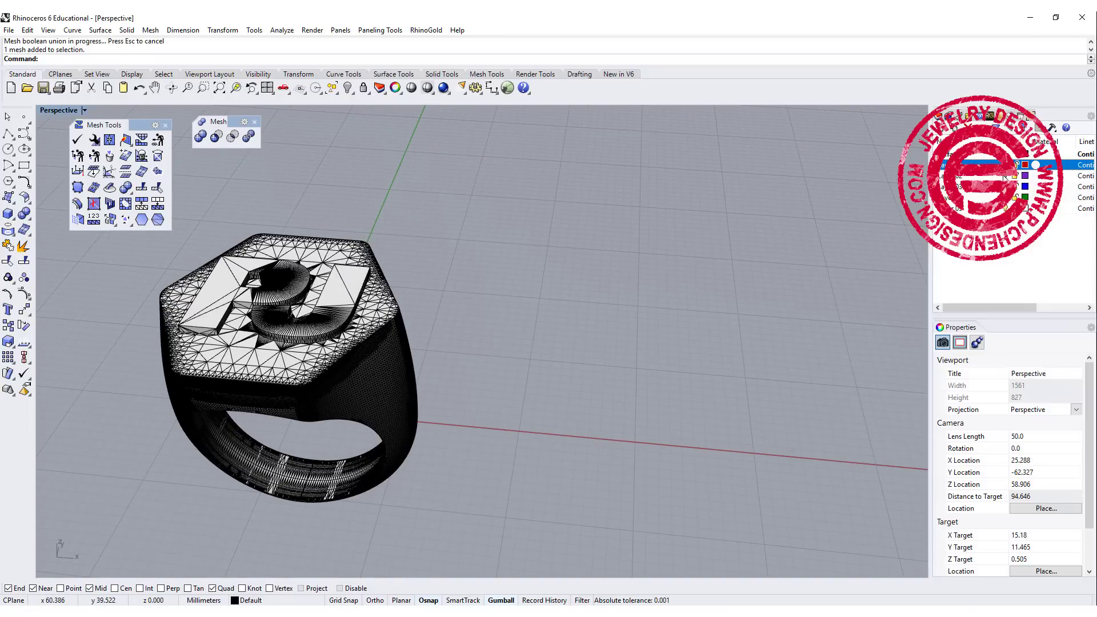
{"action": "left_click", "coordinate": [1005, 176]}
{"action": "right_click_drag", "start_coordinate": [693, 378], "coordinate": [718, 336]}
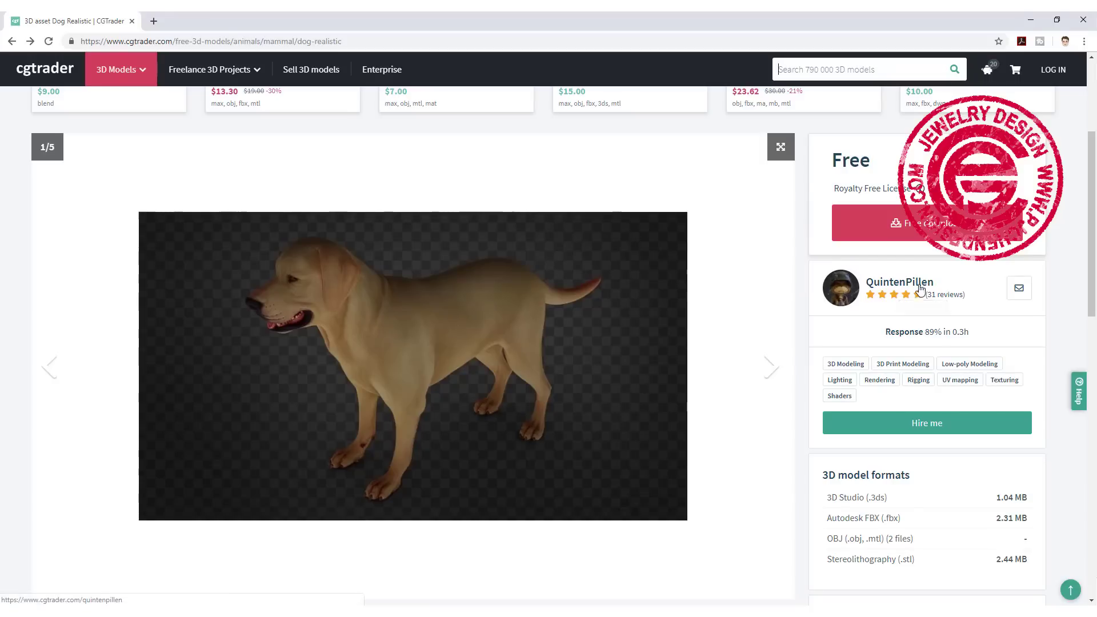
- Review the Dog Realistic free model page on CGTrader in the browser, including its file formats, description and polygon details
{"action": "right_click", "coordinate": [753, 216]}
{"action": "left_click", "coordinate": [719, 207]}
{"action": "scroll", "coordinate": [483, 365], "scroll_direction": "down", "scroll_amount": 7}
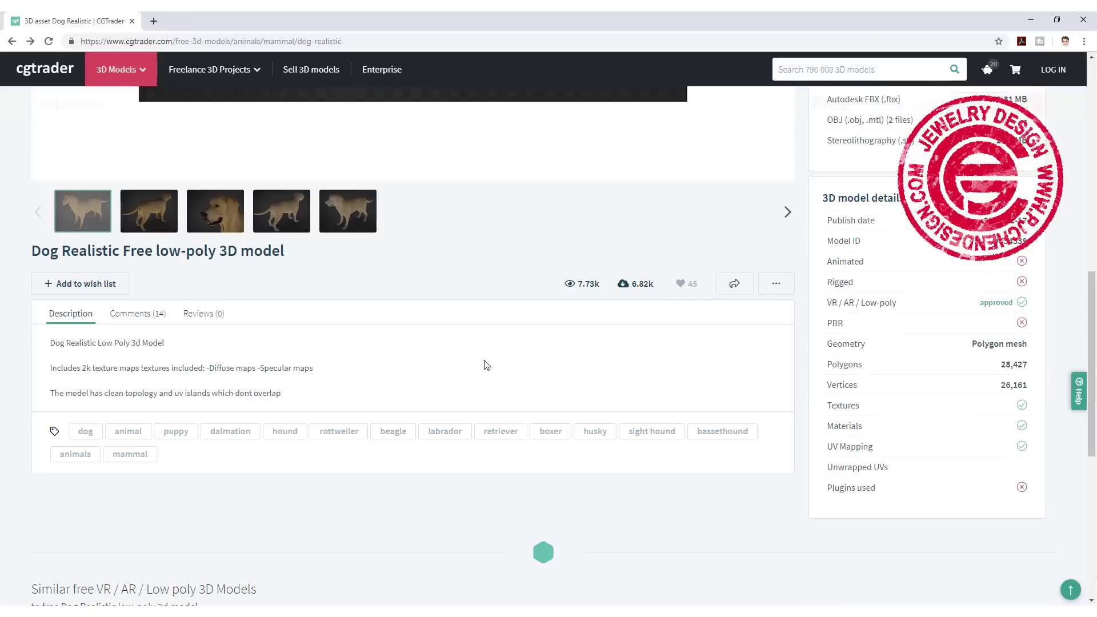
{"action": "scroll", "coordinate": [475, 353], "scroll_direction": "up", "scroll_amount": 11}
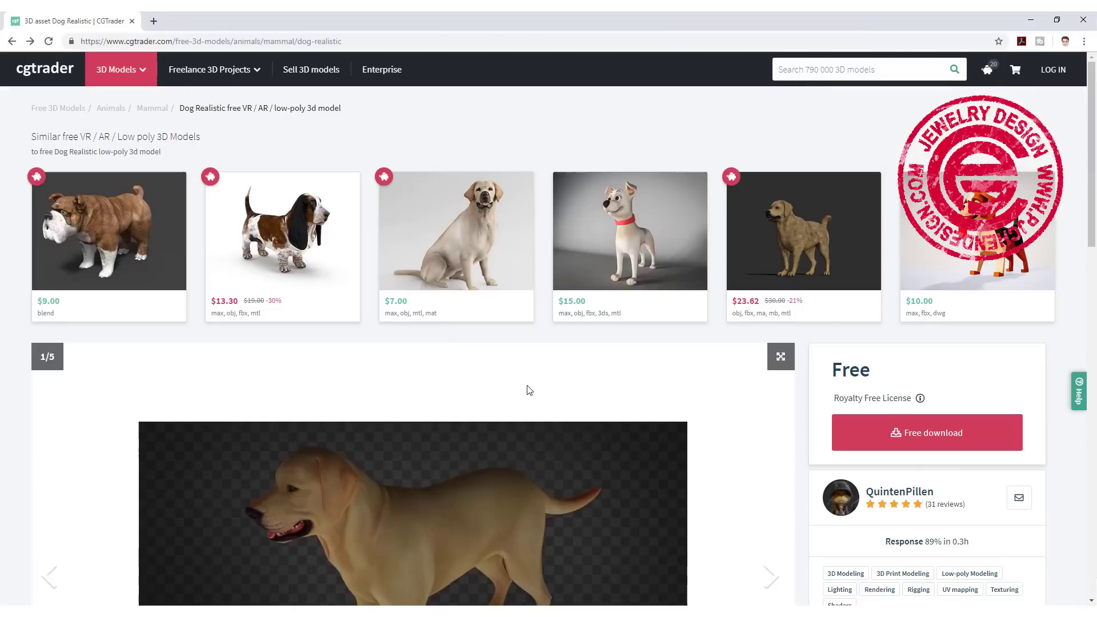
{"action": "scroll", "coordinate": [530, 387], "scroll_direction": "down", "scroll_amount": 4}
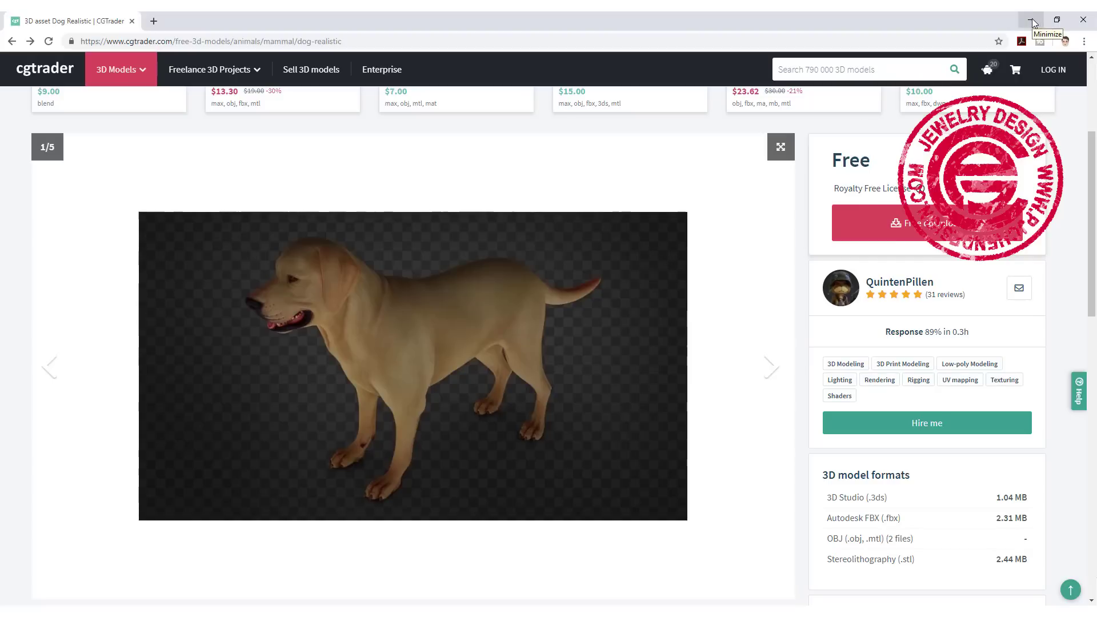
- Switch from the browser back to Rhino and select the dog mesh to check its object type
{"action": "scroll", "coordinate": [544, 328], "scroll_direction": "up", "scroll_amount": 4}
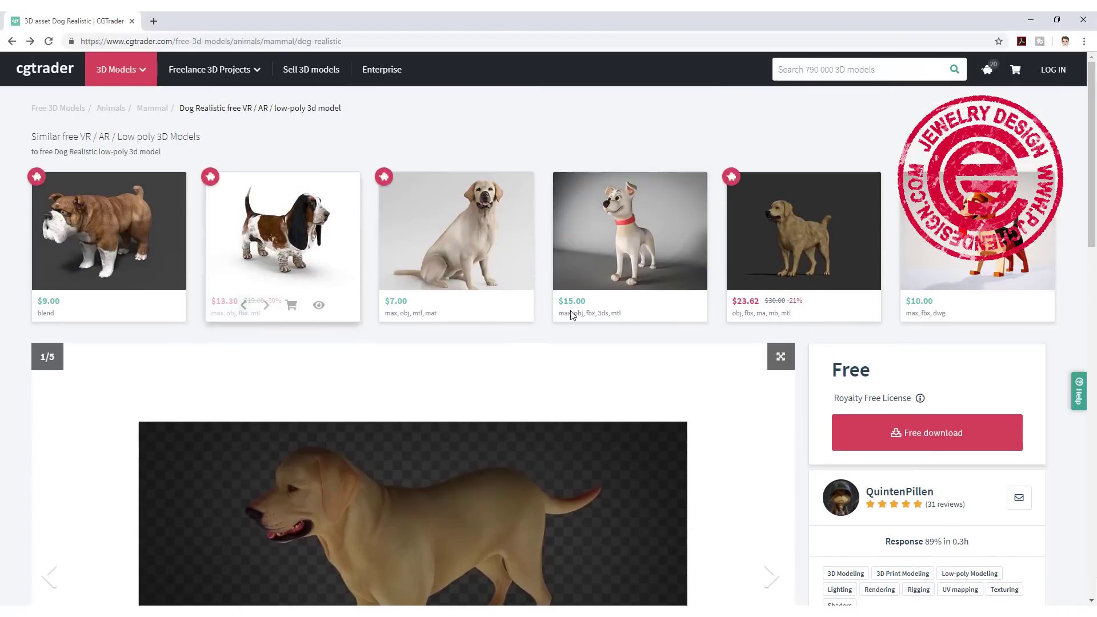
{"action": "left_click", "coordinate": [1038, 23]}
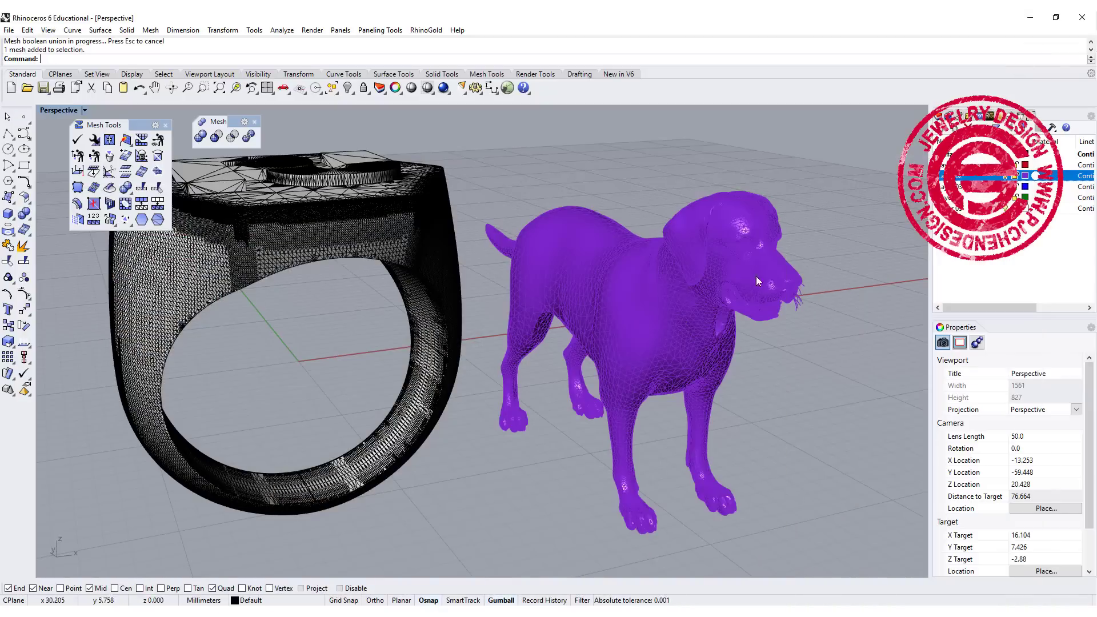
{"action": "right_click_drag", "start_coordinate": [815, 350], "coordinate": [615, 361]}
{"action": "left_click", "coordinate": [605, 343]}
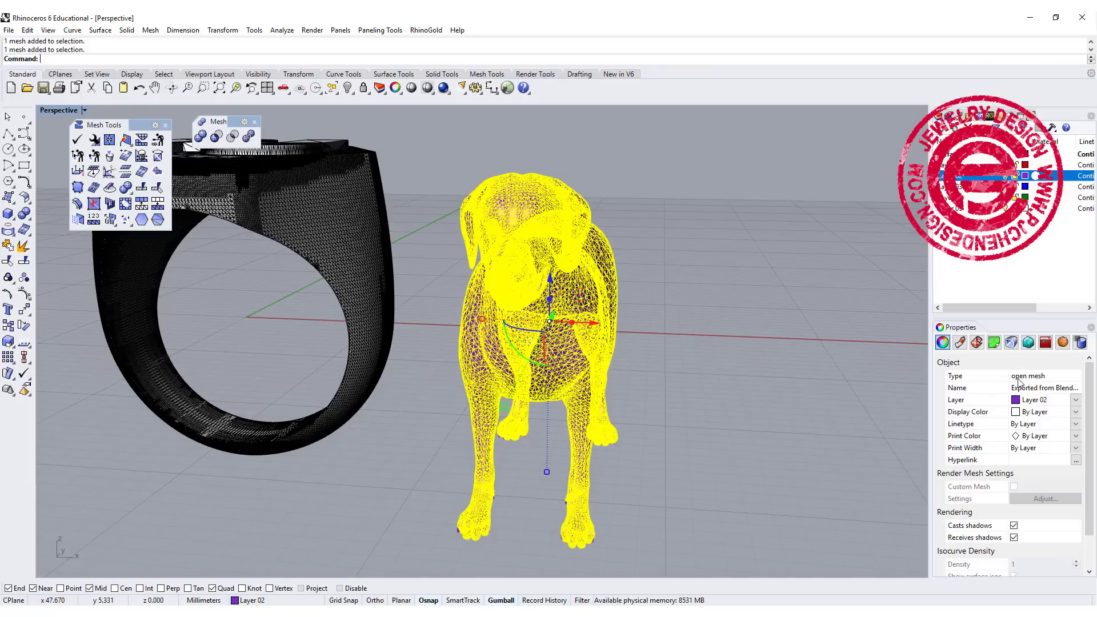
{"action": "left_click", "coordinate": [731, 328]}
- Run Show Edges on the dog mesh to highlight its naked edges
{"action": "left_click", "coordinate": [312, 30]}
{"action": "mouse_move", "coordinate": [271, 33]}
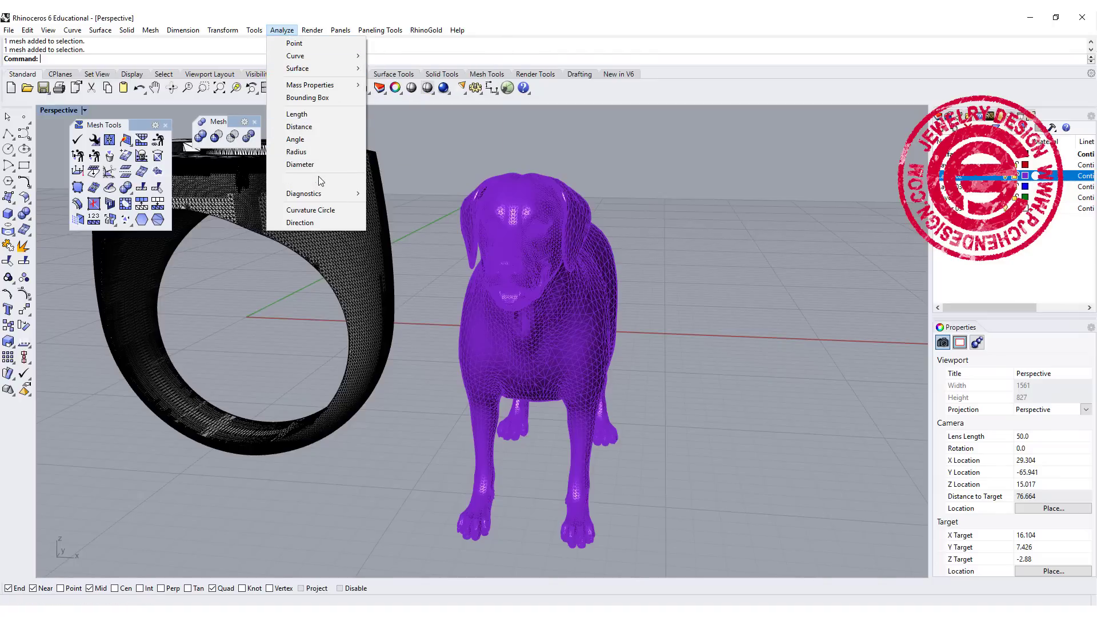
{"action": "mouse_move", "coordinate": [321, 184]}
{"action": "left_click", "coordinate": [401, 181]}
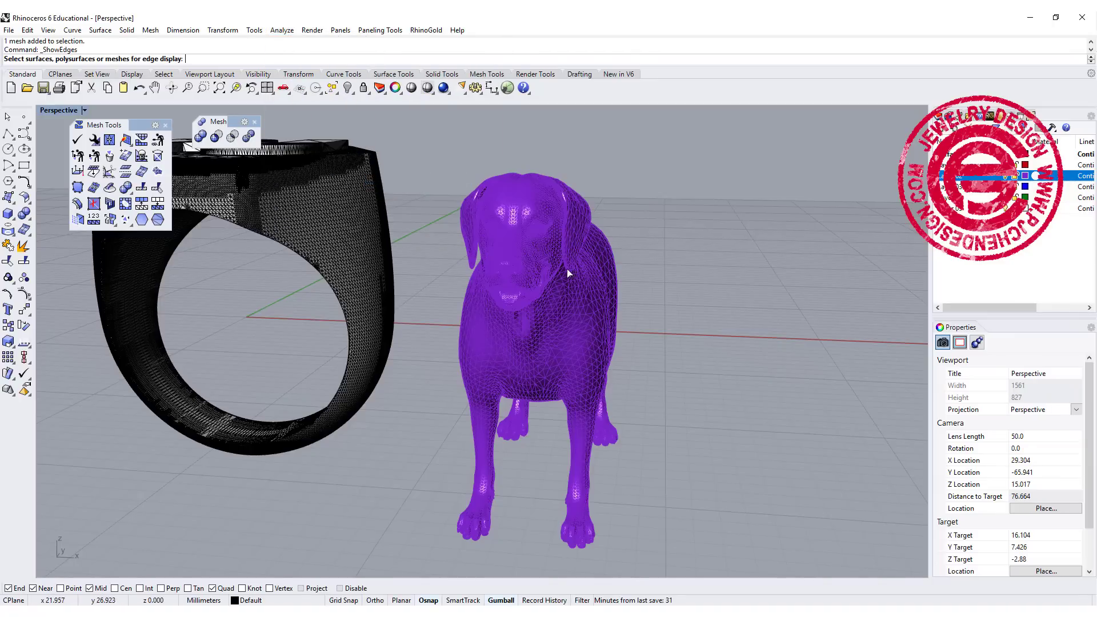
{"action": "left_click", "coordinate": [473, 190]}
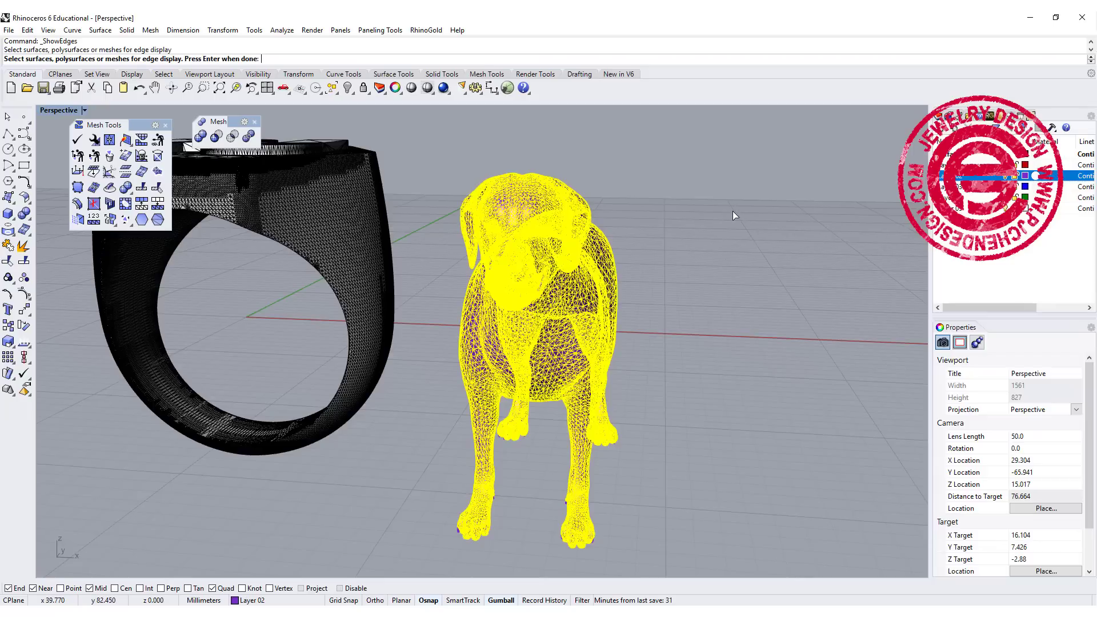
{"action": "key", "text": "Return"}
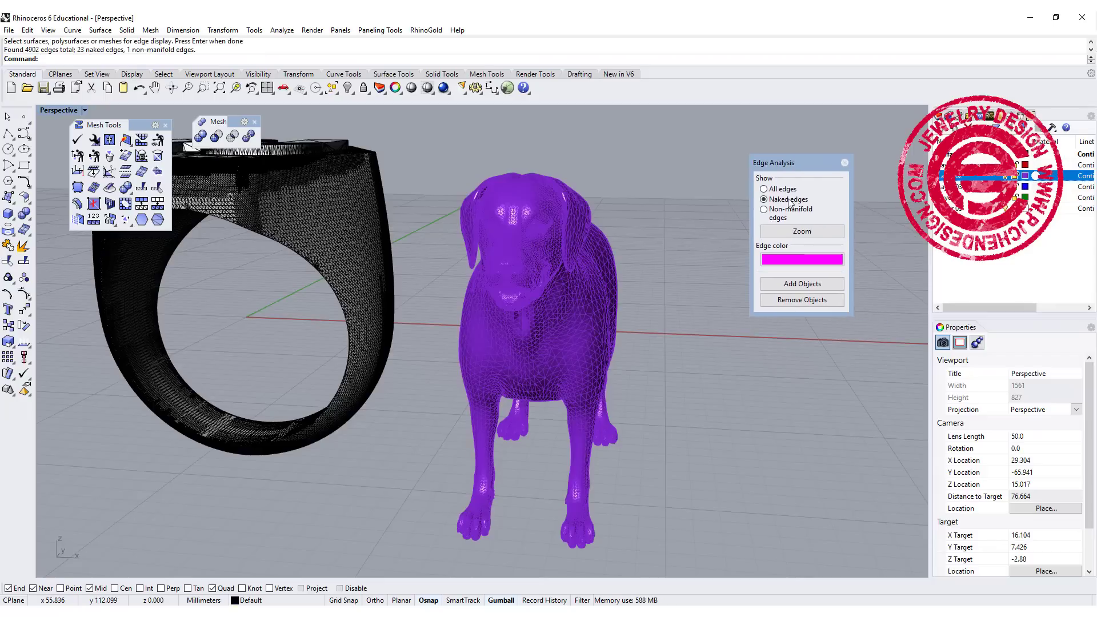
- Zoom to all naked edges of the dog mesh and examine the small gaps on the underside of the paws
{"action": "left_click", "coordinate": [802, 231]}
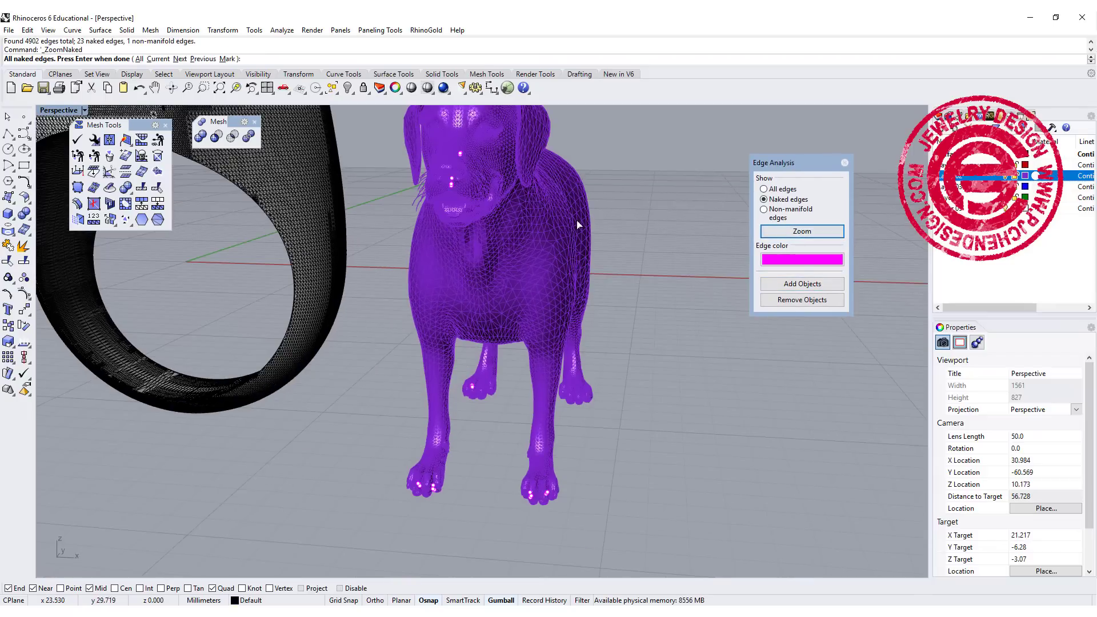
{"action": "scroll", "coordinate": [543, 495], "scroll_direction": "up", "scroll_amount": 15}
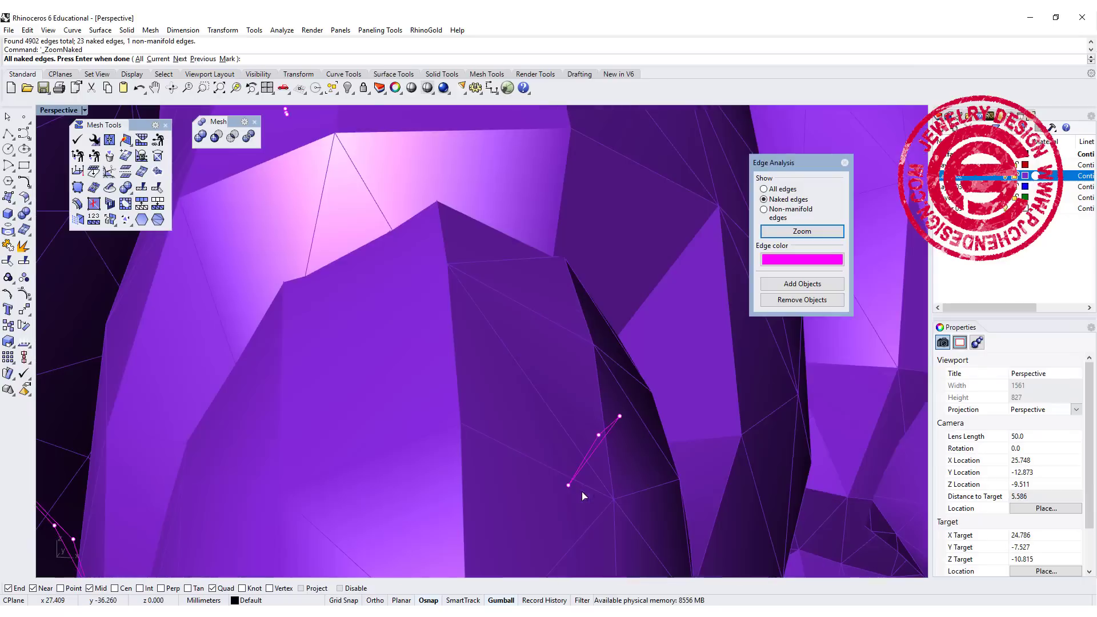
{"action": "scroll", "coordinate": [598, 390], "scroll_direction": "down", "scroll_amount": 15}
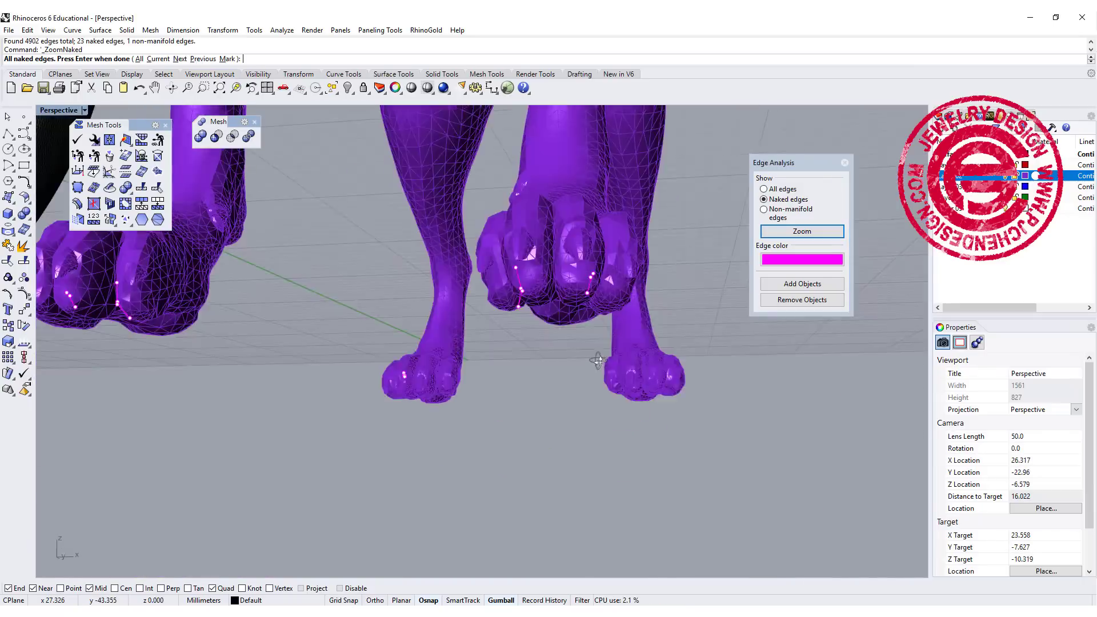
{"action": "right_click_drag", "start_coordinate": [598, 389], "coordinate": [390, 243]}
{"action": "scroll", "coordinate": [248, 244], "scroll_direction": "up", "scroll_amount": 10}
{"action": "scroll", "coordinate": [249, 247], "scroll_direction": "up", "scroll_amount": 6}
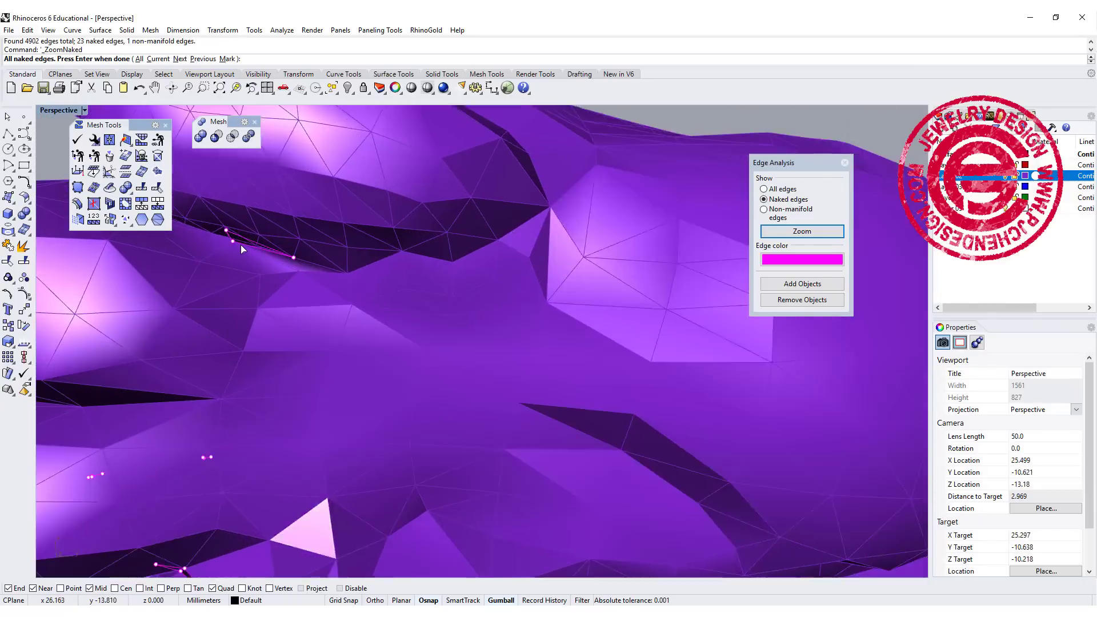
- Undo the last hole fill and close the narrow gap beside the toe with Fill Mesh Hole, keeping JoinMesh=Yes
{"action": "key", "text": "ctrl+z"}
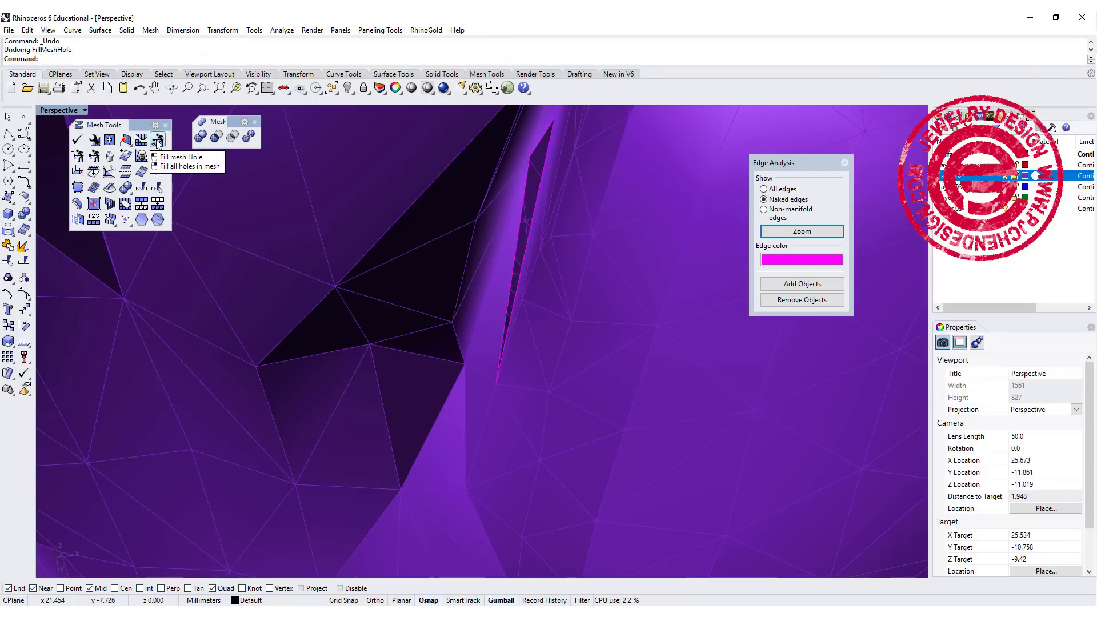
{"action": "left_click", "coordinate": [157, 140]}
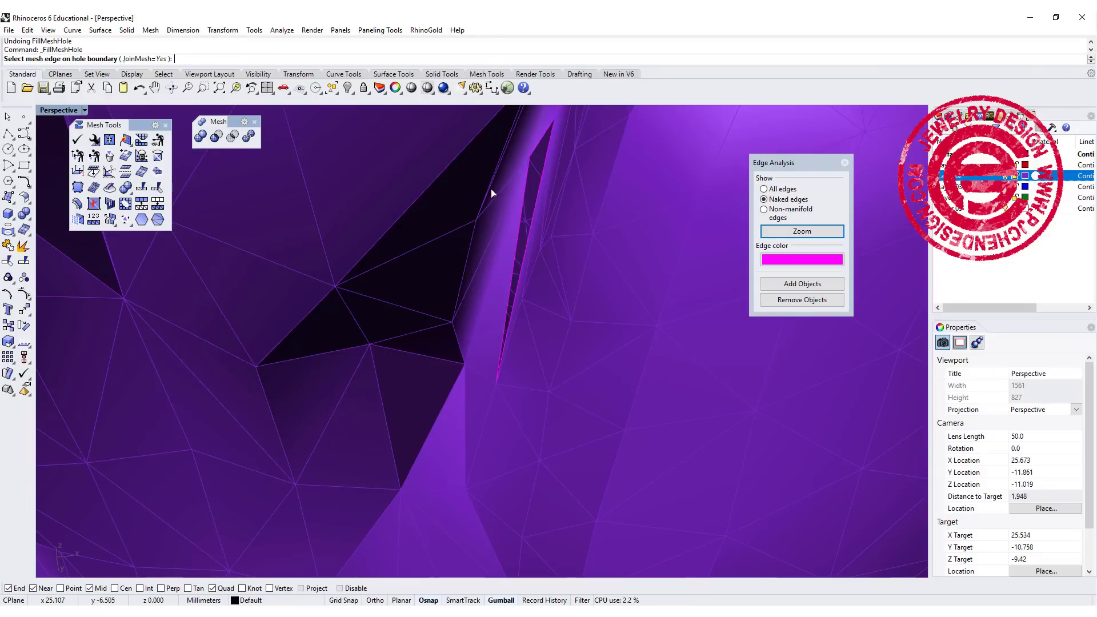
{"action": "left_click", "coordinate": [522, 218]}
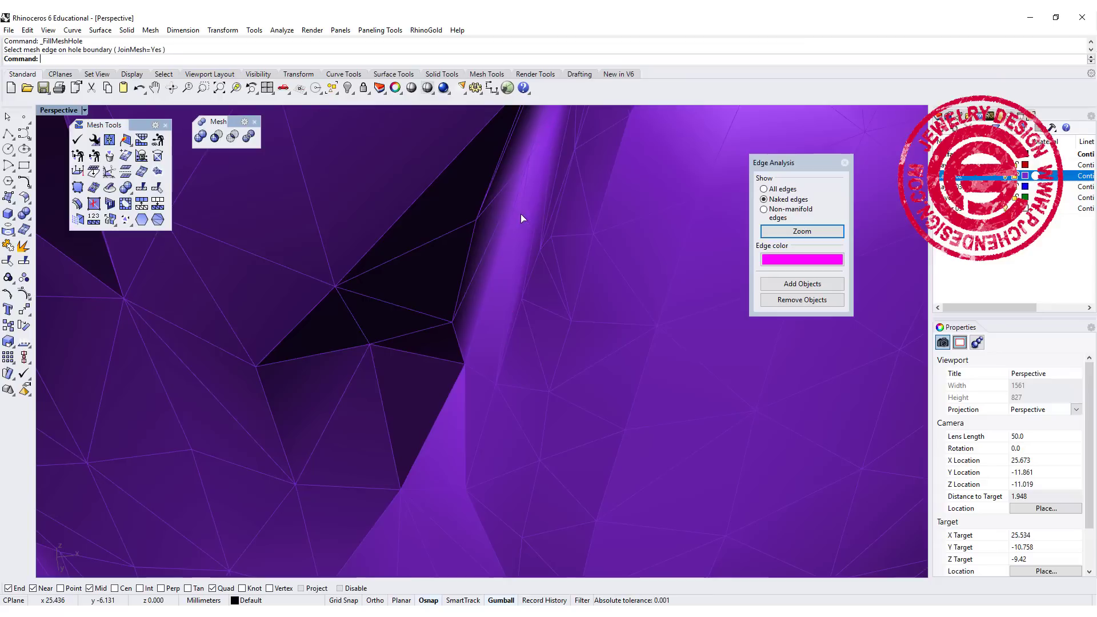
- Fill the neighbouring triangular gap on the underside of the same paw with Fill Mesh Hole
{"action": "scroll", "coordinate": [540, 203], "scroll_direction": "down", "scroll_amount": 3}
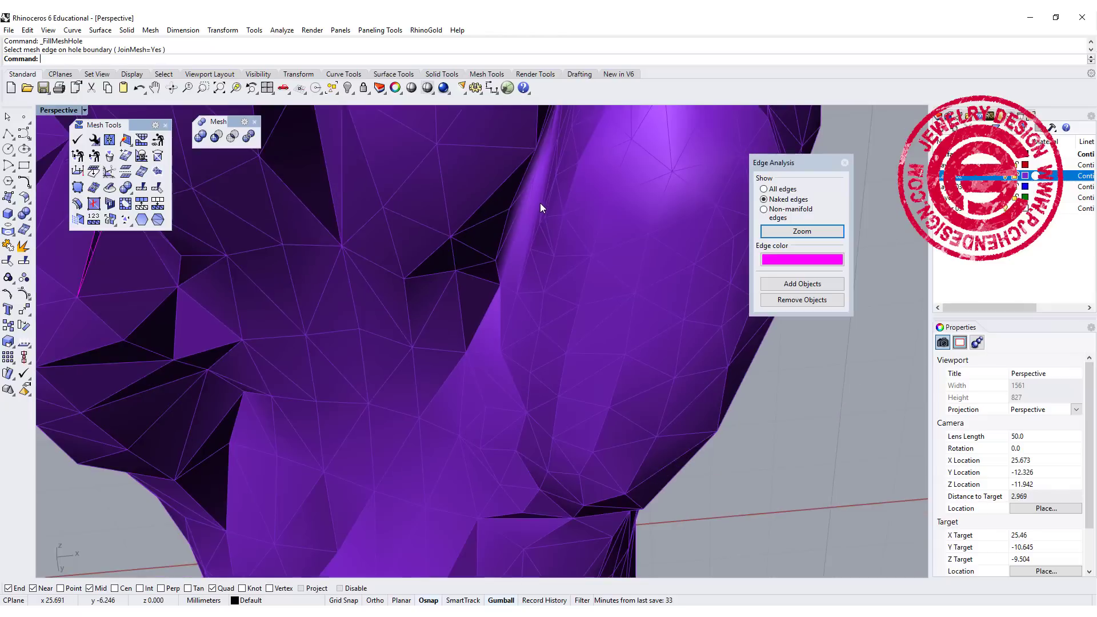
{"action": "scroll", "coordinate": [216, 198], "scroll_direction": "up", "scroll_amount": 3}
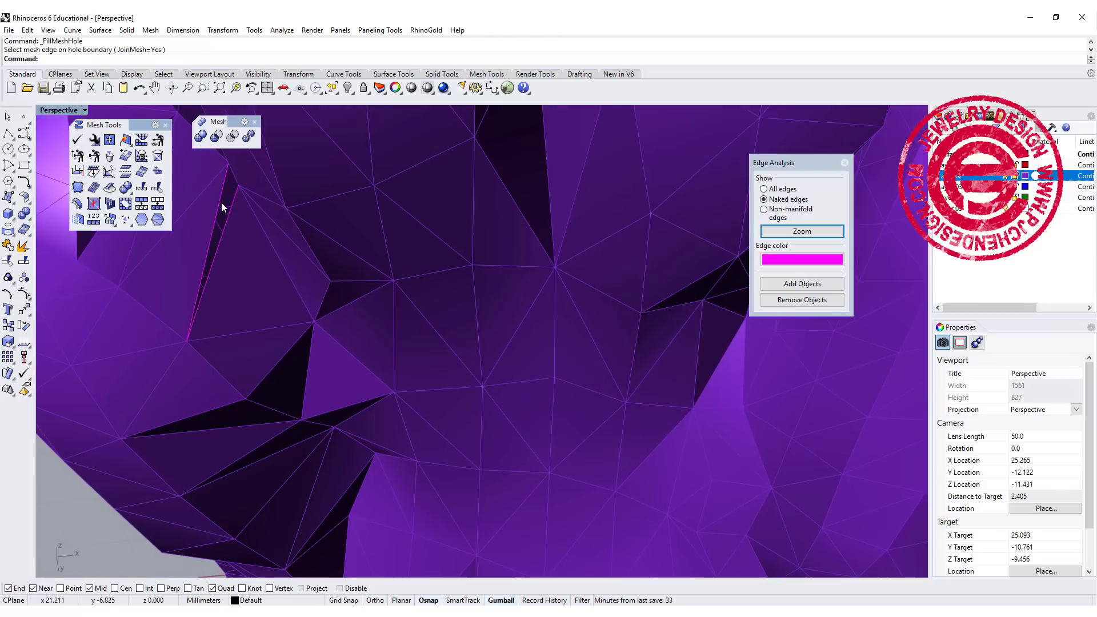
{"action": "key", "text": "Return"}
{"action": "left_click", "coordinate": [224, 189]}
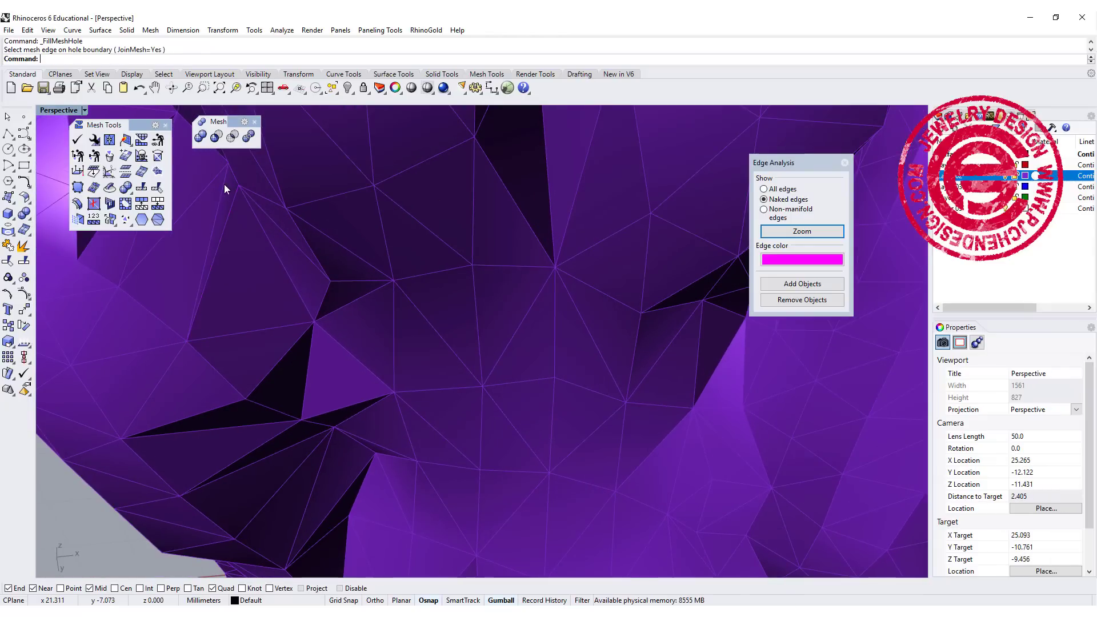
- Examine the dog mesh from the paws to the head and compare it with the PJ signet ring from several angles
{"action": "scroll", "coordinate": [375, 228], "scroll_direction": "down", "scroll_amount": 10}
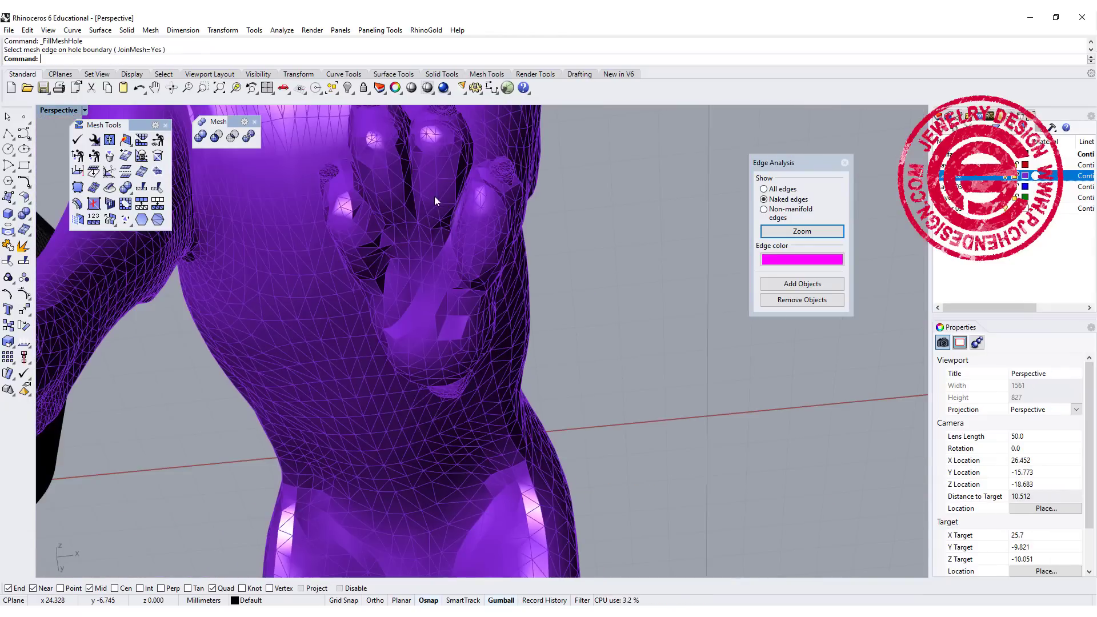
{"action": "right_click_drag", "start_coordinate": [486, 233], "coordinate": [494, 350]}
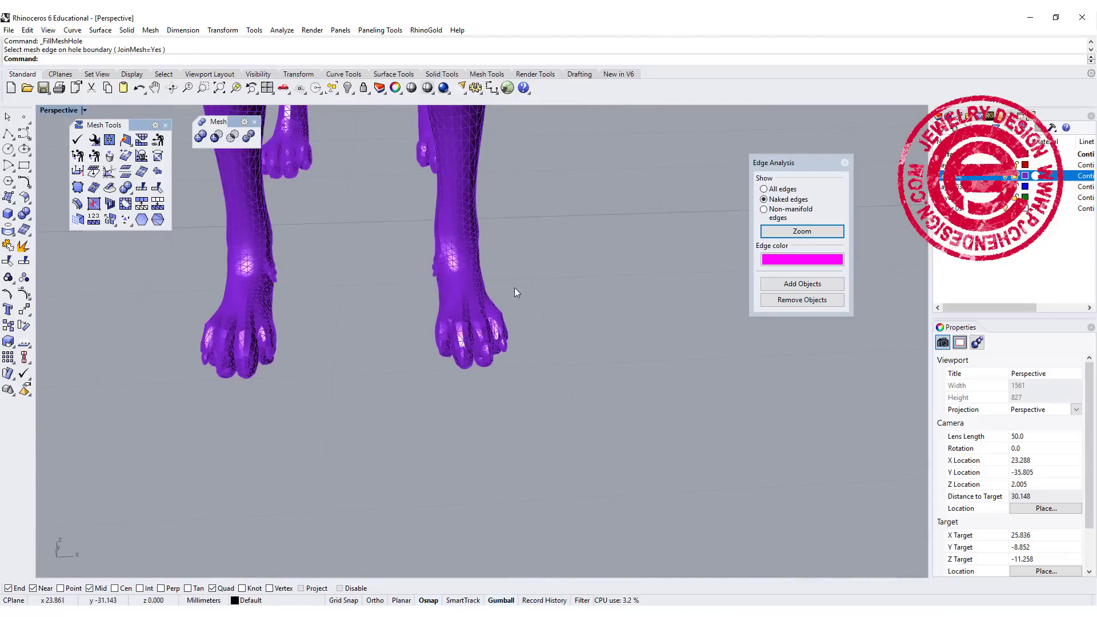
{"action": "scroll", "coordinate": [503, 291], "scroll_direction": "down", "scroll_amount": 3}
{"action": "scroll", "coordinate": [485, 281], "scroll_direction": "down", "scroll_amount": 2}
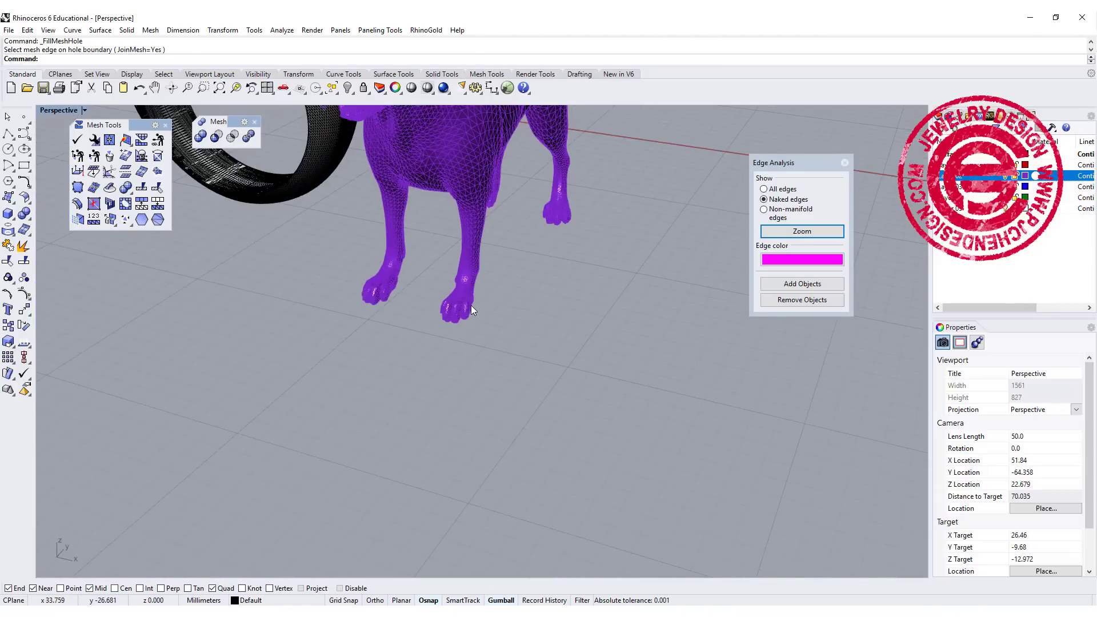
{"action": "scroll", "coordinate": [471, 306], "scroll_direction": "up", "scroll_amount": 5}
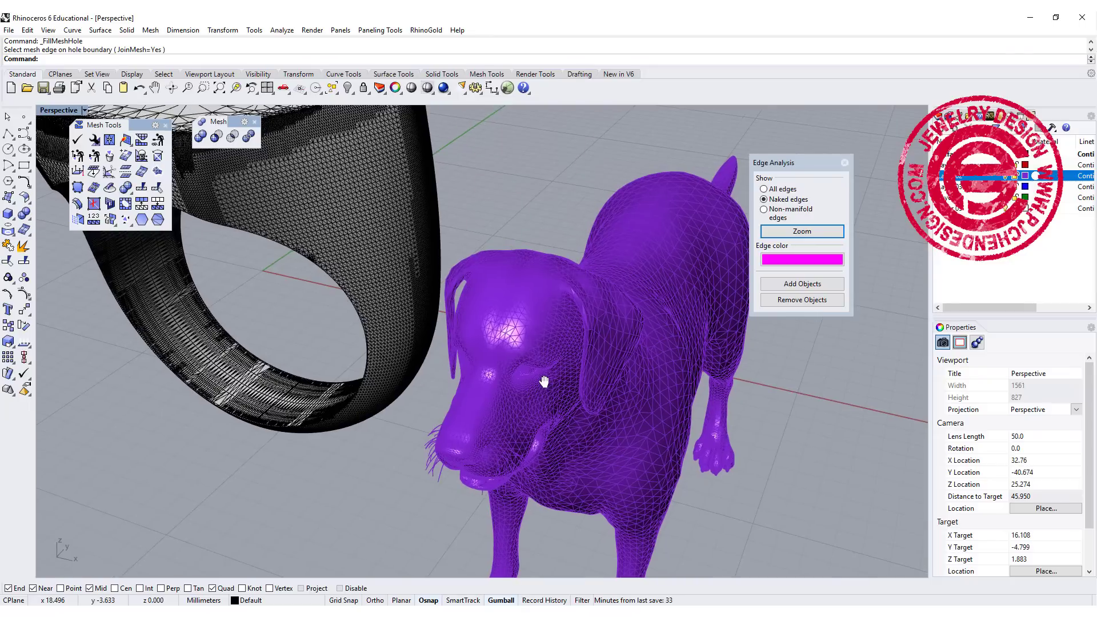
{"action": "scroll", "coordinate": [331, 224], "scroll_direction": "down", "scroll_amount": 5}
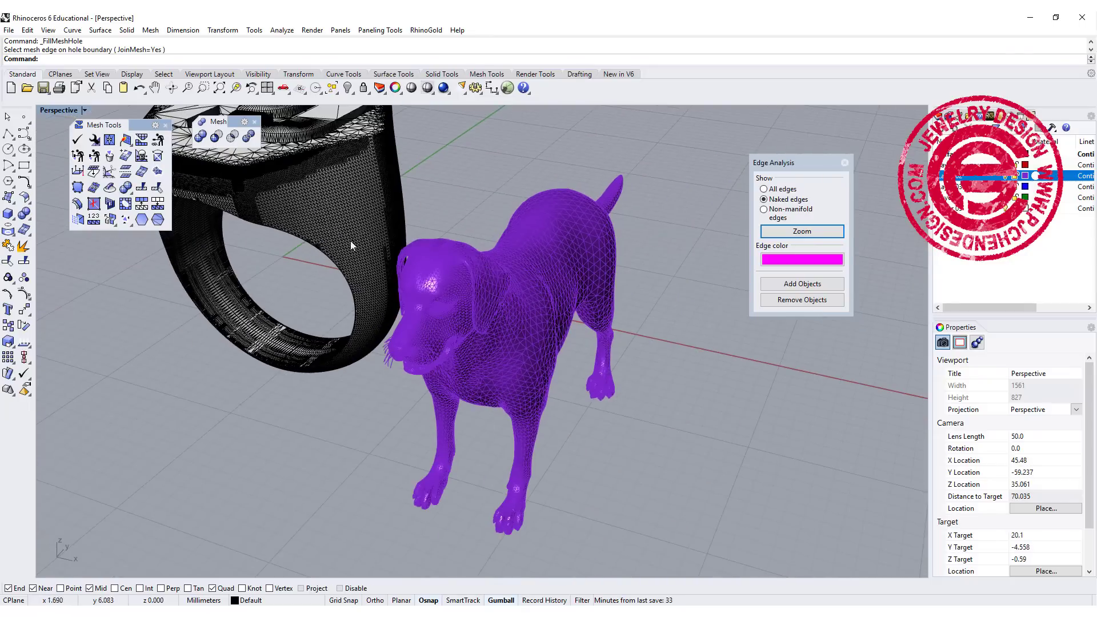
{"action": "right_click_drag", "start_coordinate": [577, 350], "coordinate": [521, 371]}
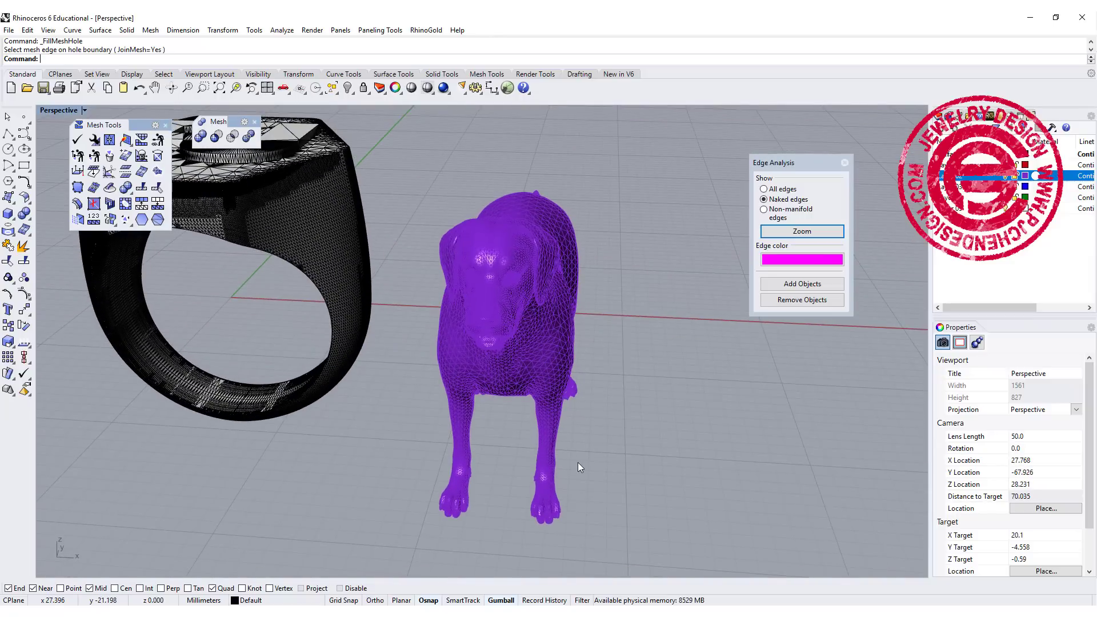
{"action": "scroll", "coordinate": [578, 451], "scroll_direction": "up", "scroll_amount": 2}
{"action": "right_click_drag", "start_coordinate": [581, 363], "coordinate": [510, 366]}
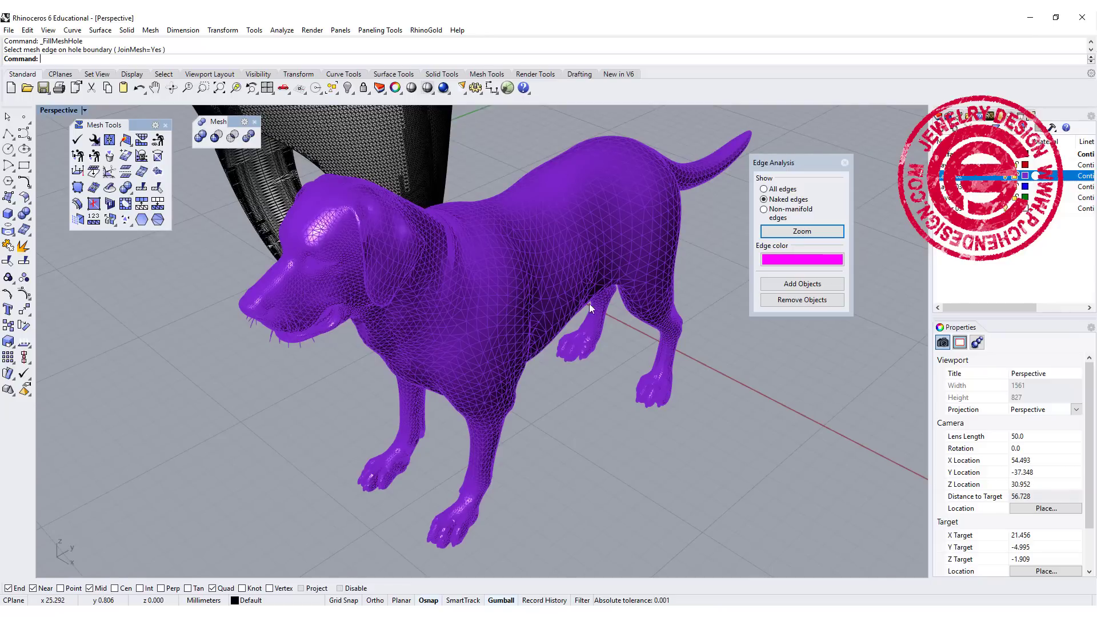
{"action": "right_click_drag", "start_coordinate": [457, 237], "coordinate": [575, 356]}
{"action": "scroll", "coordinate": [502, 283], "scroll_direction": "down", "scroll_amount": 2}
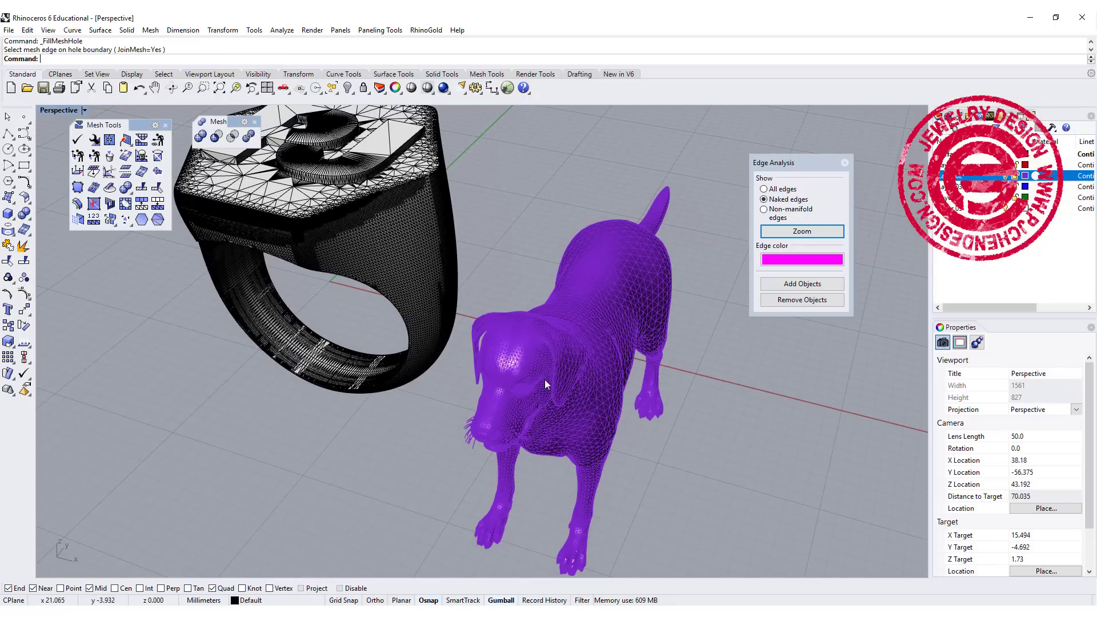
{"action": "right_click_drag", "start_coordinate": [407, 385], "coordinate": [516, 376]}
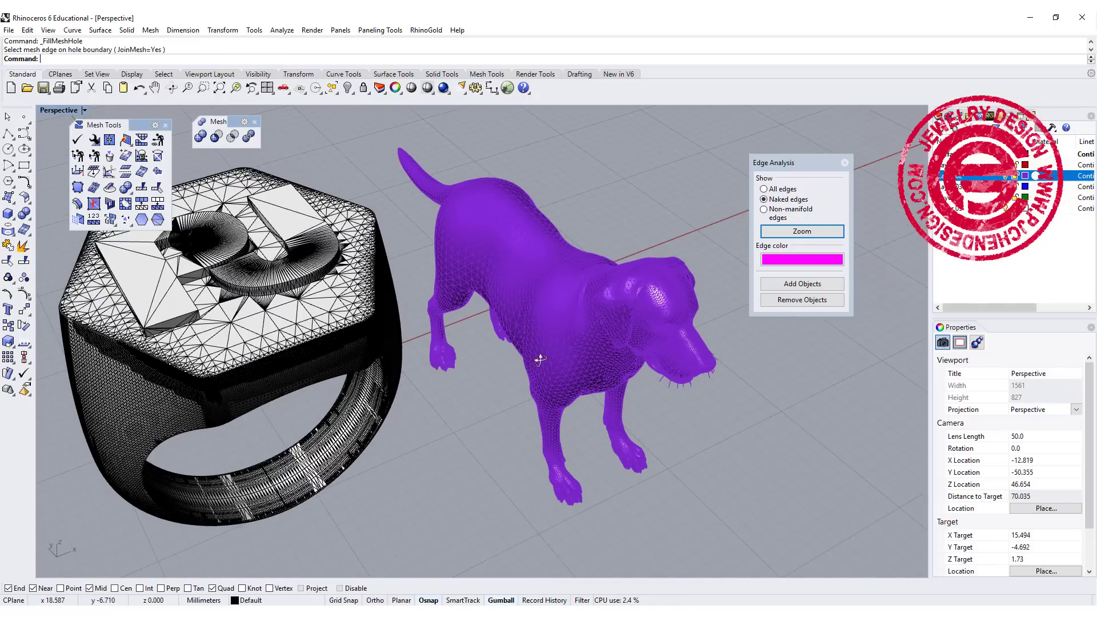
{"action": "right_click_drag", "start_coordinate": [517, 376], "coordinate": [617, 343]}
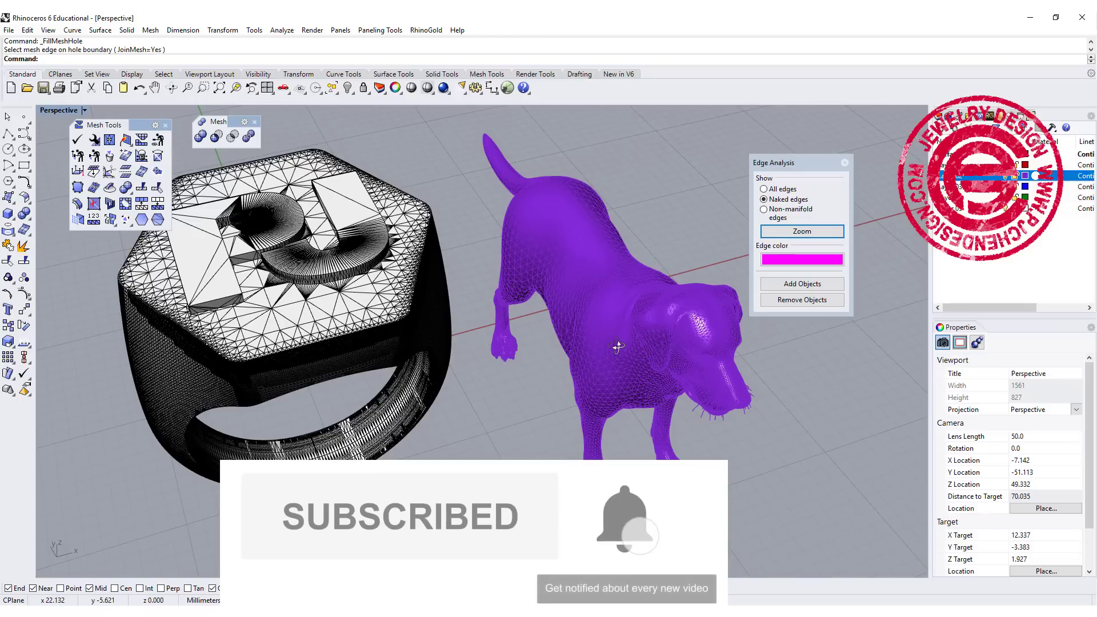